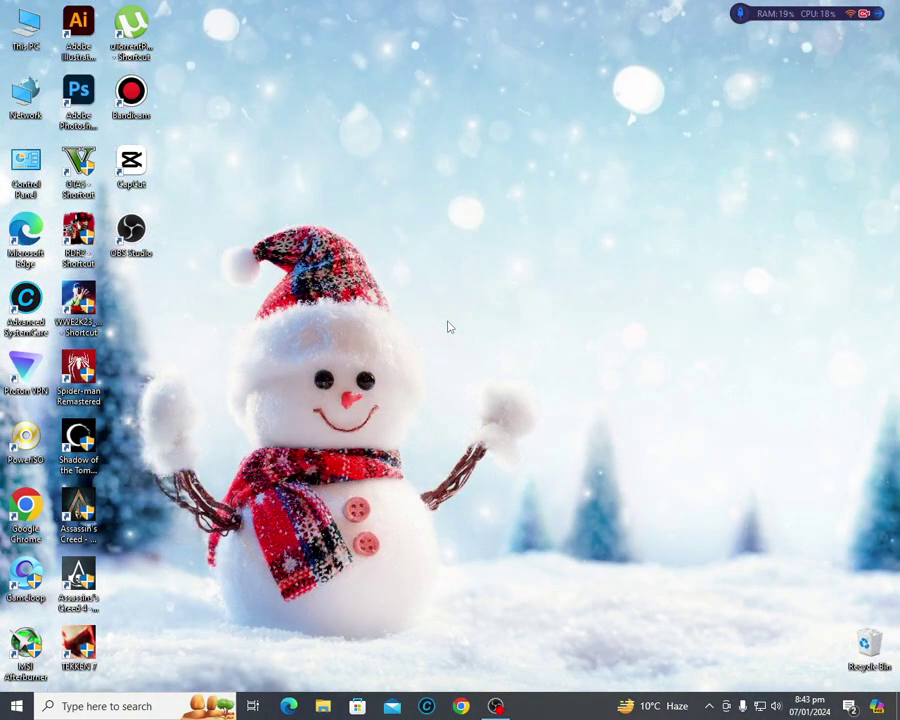
Switch to the next desktop background and launch GameLoop.
{"action": "right_click", "coordinate": [449, 326]}
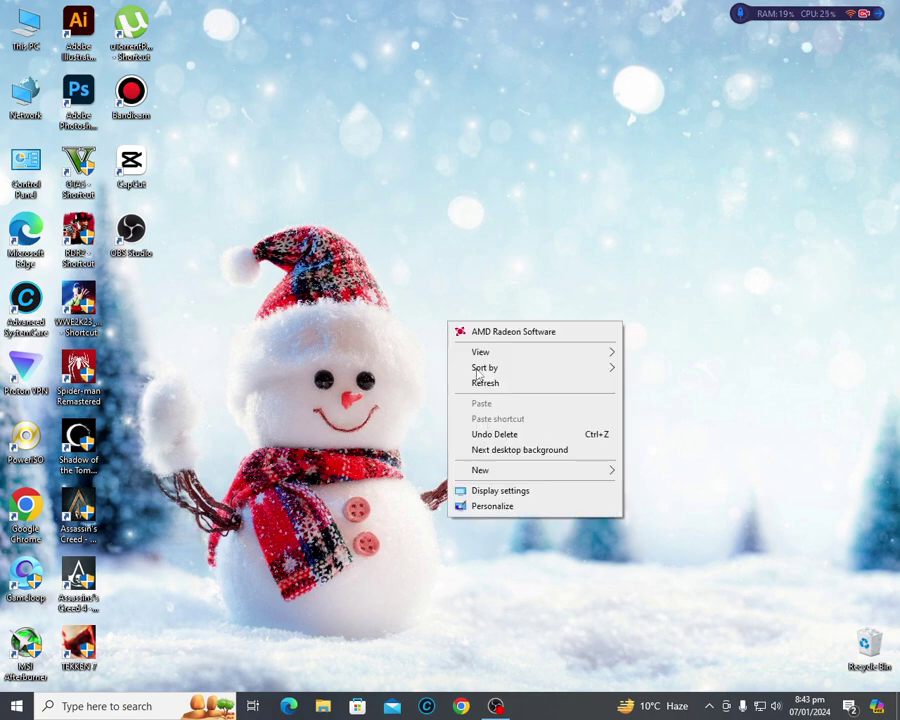
{"action": "left_click", "coordinate": [547, 458]}
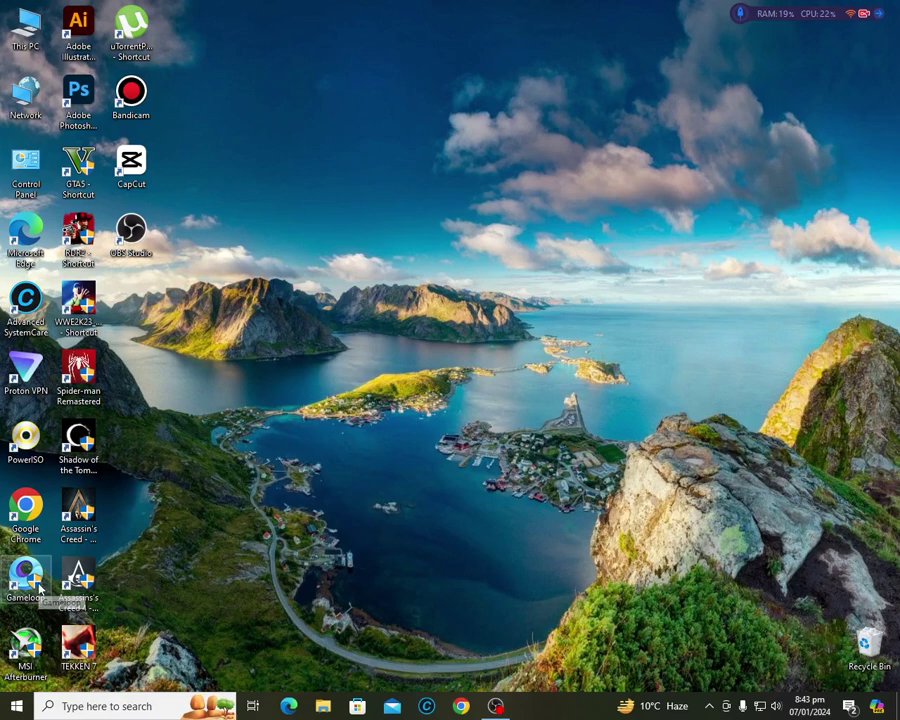
{"action": "double_click", "coordinate": [30, 580]}
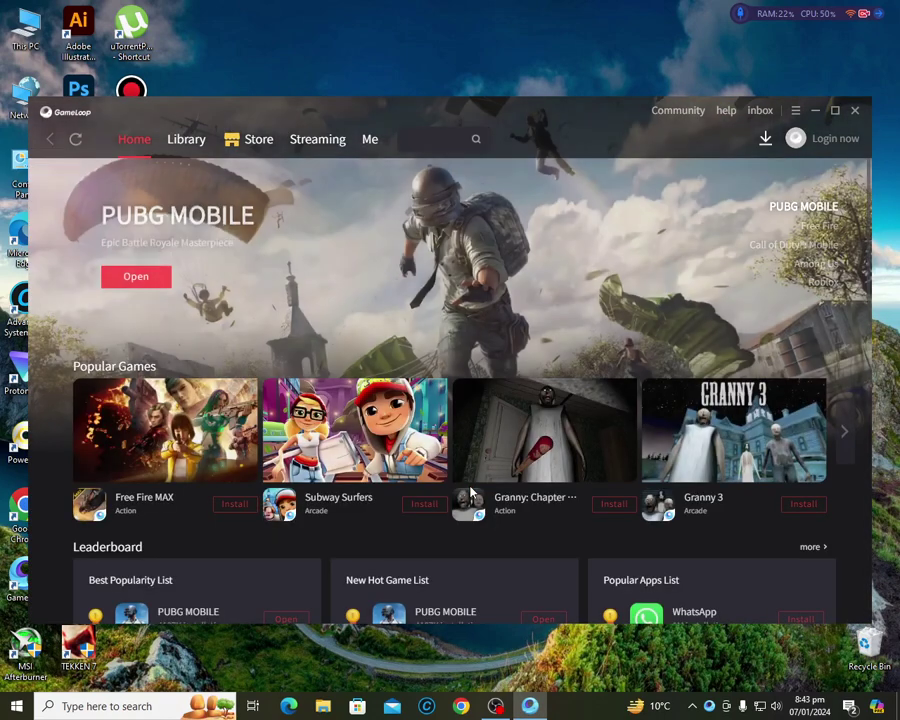
Open GameLoop's Engine settings and make sure Force global rendering cache is enabled.
{"action": "left_click", "coordinate": [795, 110]}
{"action": "left_click", "coordinate": [762, 181]}
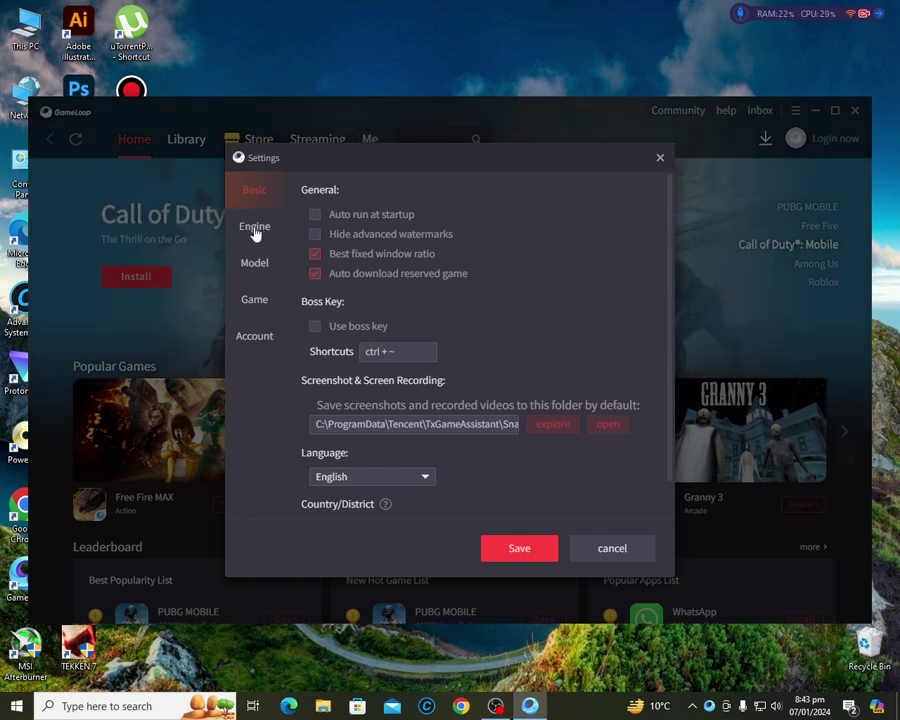
{"action": "left_click", "coordinate": [255, 230]}
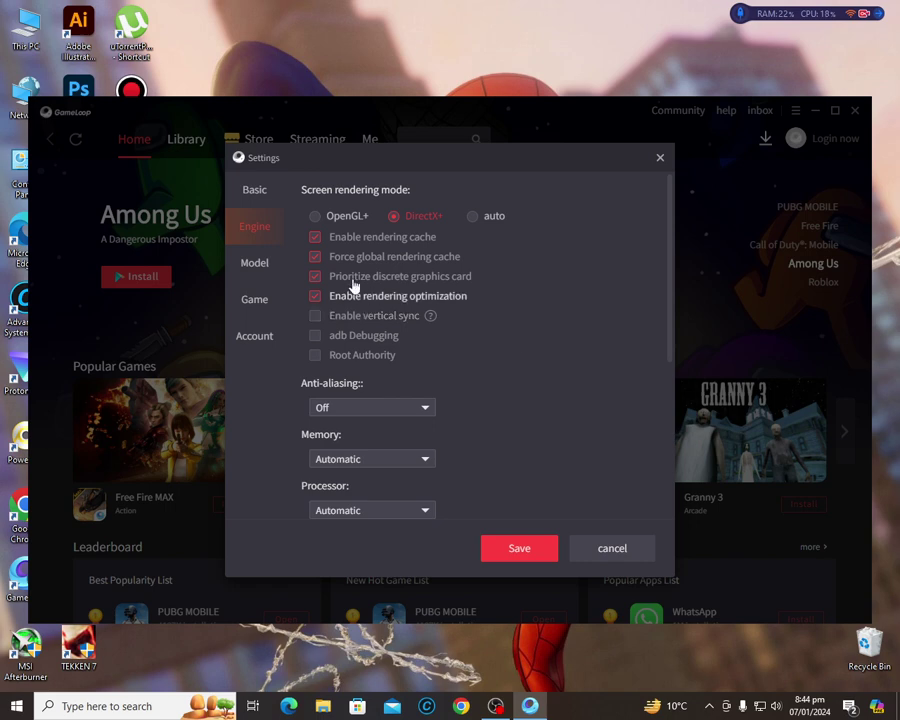
{"action": "left_click", "coordinate": [316, 258]}
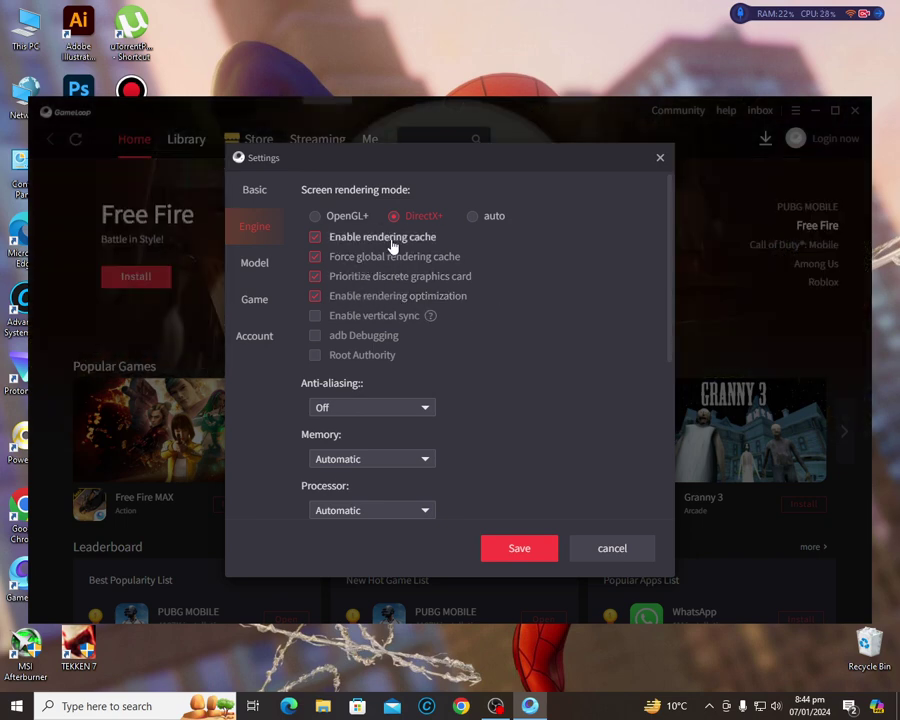
Set both the Memory and the Processor allocation to Automatic in the Engine settings.
{"action": "scroll", "coordinate": [515, 376], "scroll_direction": "down", "scroll_amount": 3}
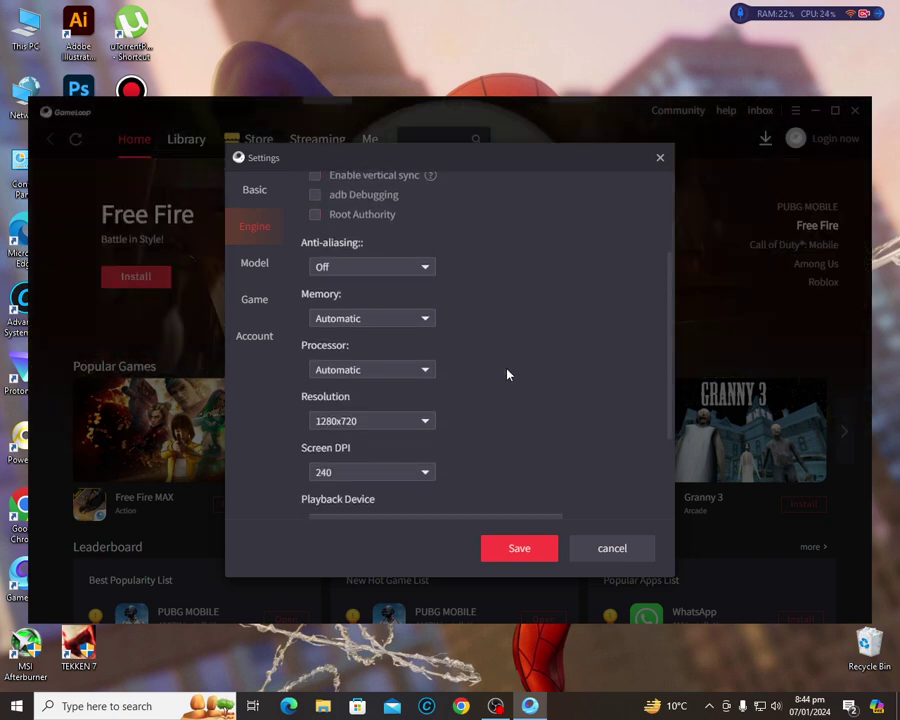
{"action": "left_click", "coordinate": [395, 318]}
{"action": "left_click", "coordinate": [372, 346]}
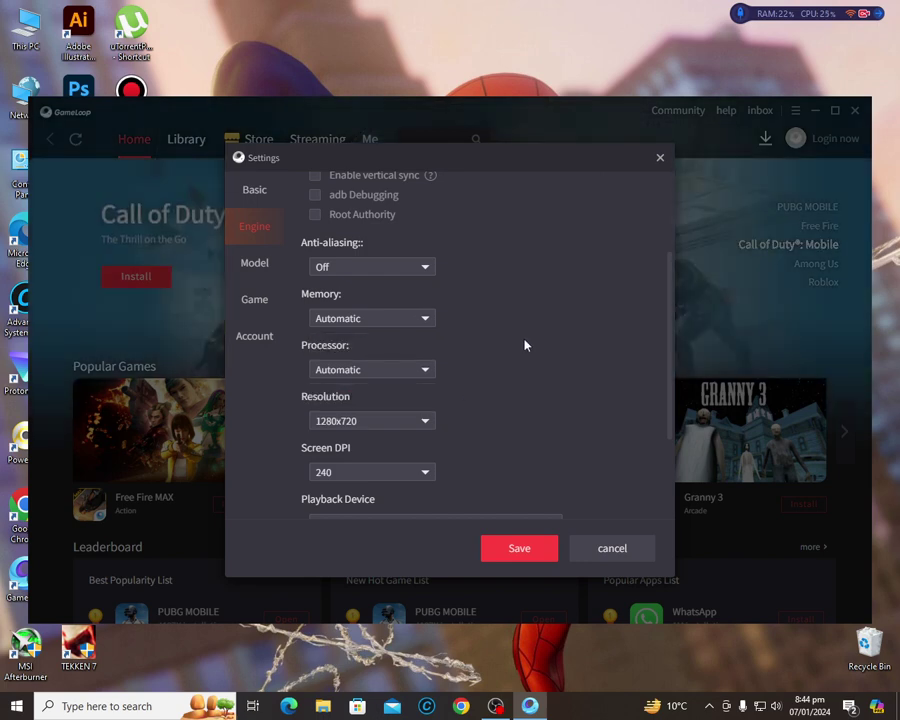
{"action": "left_click", "coordinate": [425, 372]}
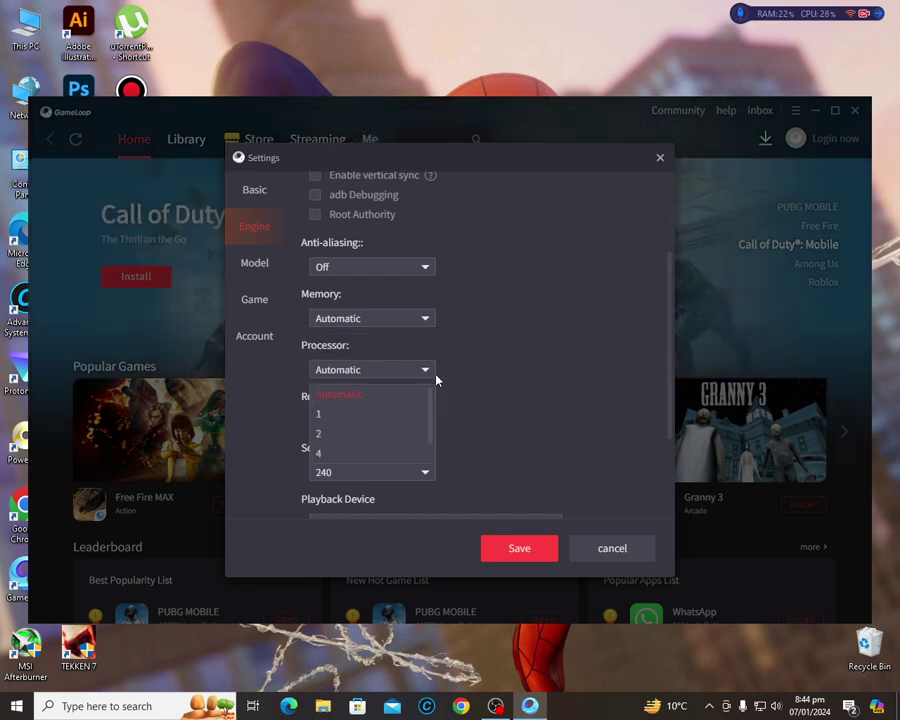
{"action": "left_click", "coordinate": [360, 398]}
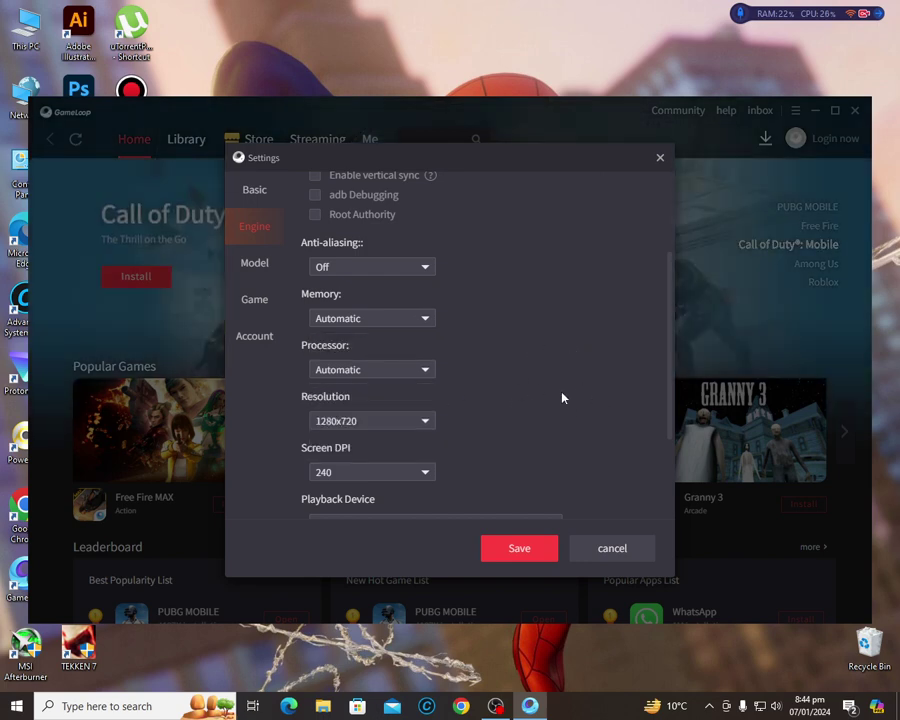
Try a Screen DPI of 160 in the Engine settings, and set it back to 240.
{"action": "scroll", "coordinate": [565, 397], "scroll_direction": "down", "scroll_amount": 2}
{"action": "left_click", "coordinate": [420, 404]}
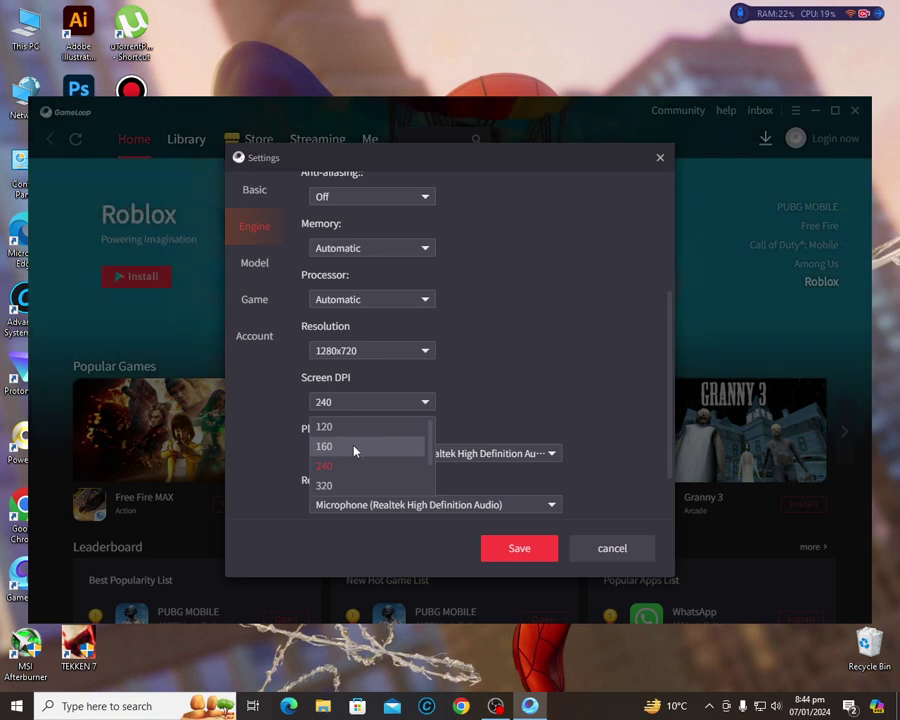
{"action": "left_click", "coordinate": [354, 451]}
{"action": "left_click", "coordinate": [426, 399]}
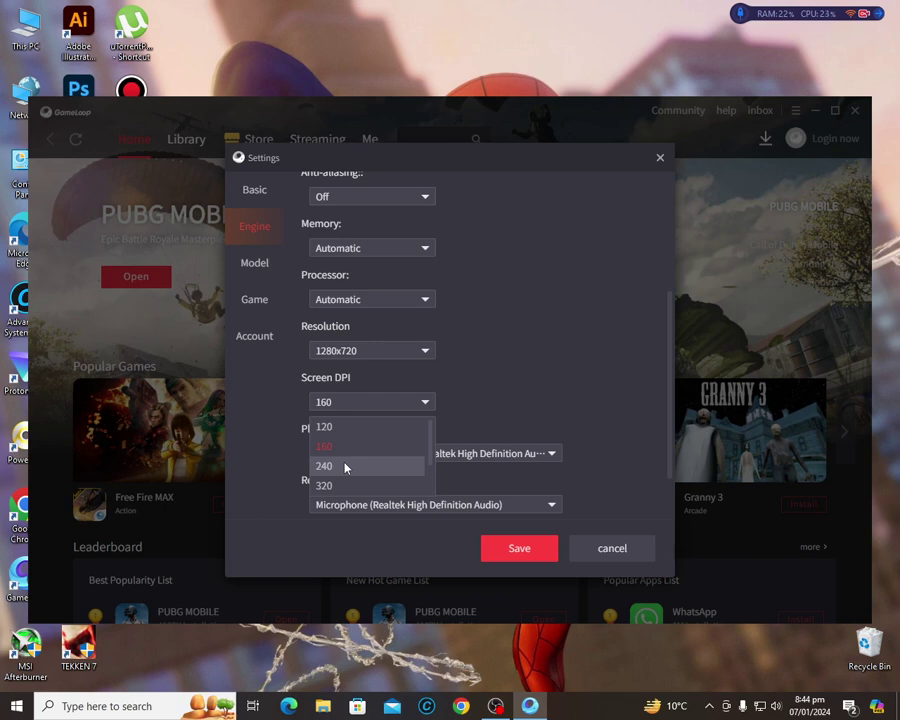
{"action": "left_click", "coordinate": [345, 467]}
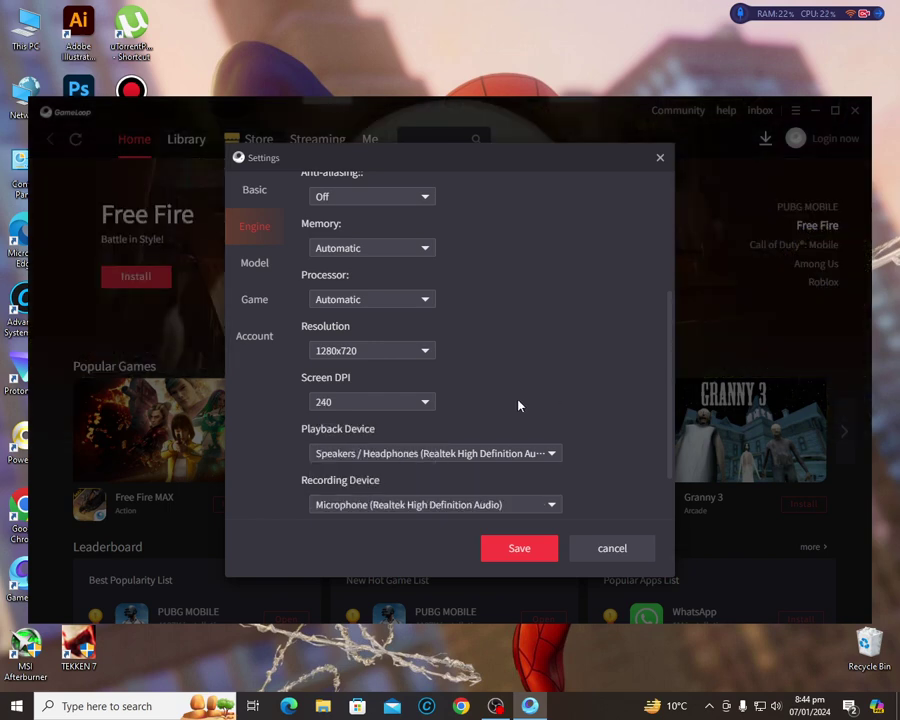
Set the custom mobile phone model to Customize in the Model settings.
{"action": "left_click", "coordinate": [266, 266]}
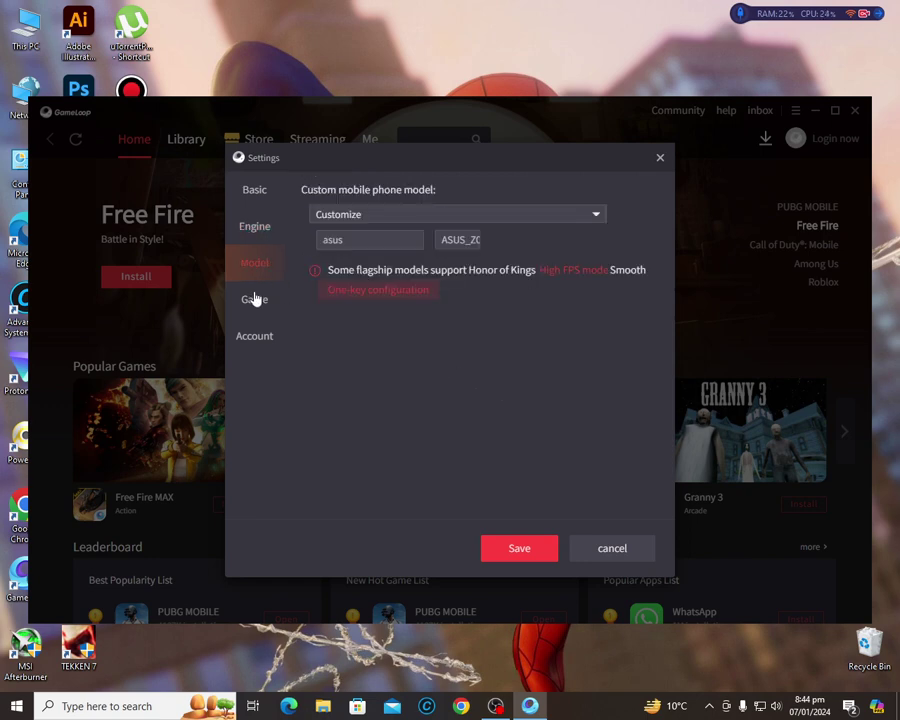
{"action": "left_click", "coordinate": [507, 215]}
{"action": "left_click", "coordinate": [354, 258]}
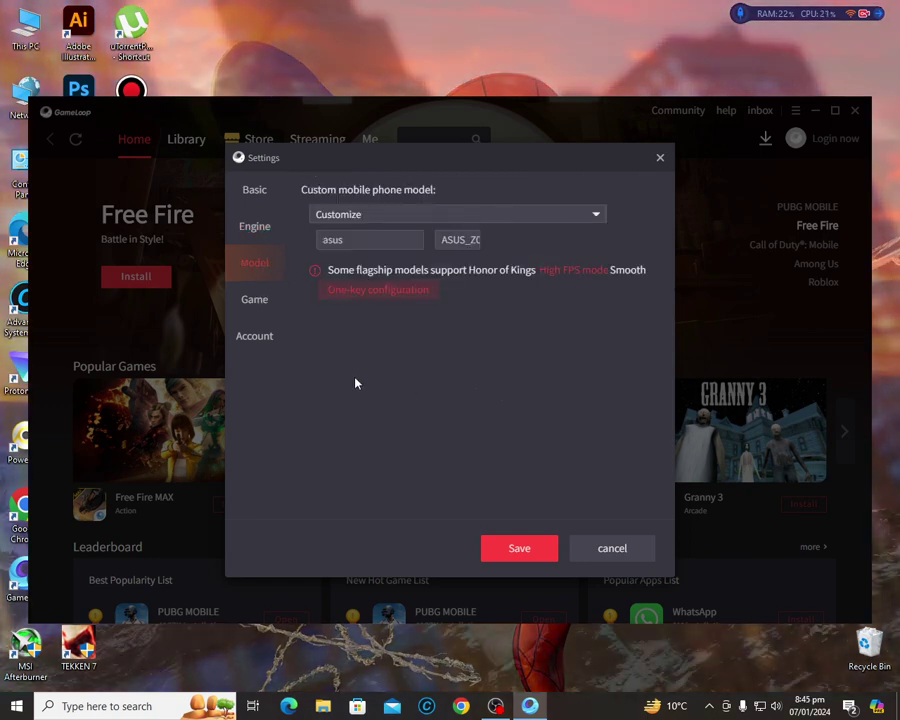
Set PUBG MOBILE's graphics quality to HD in the Game settings and save the settings.
{"action": "left_click", "coordinate": [277, 305]}
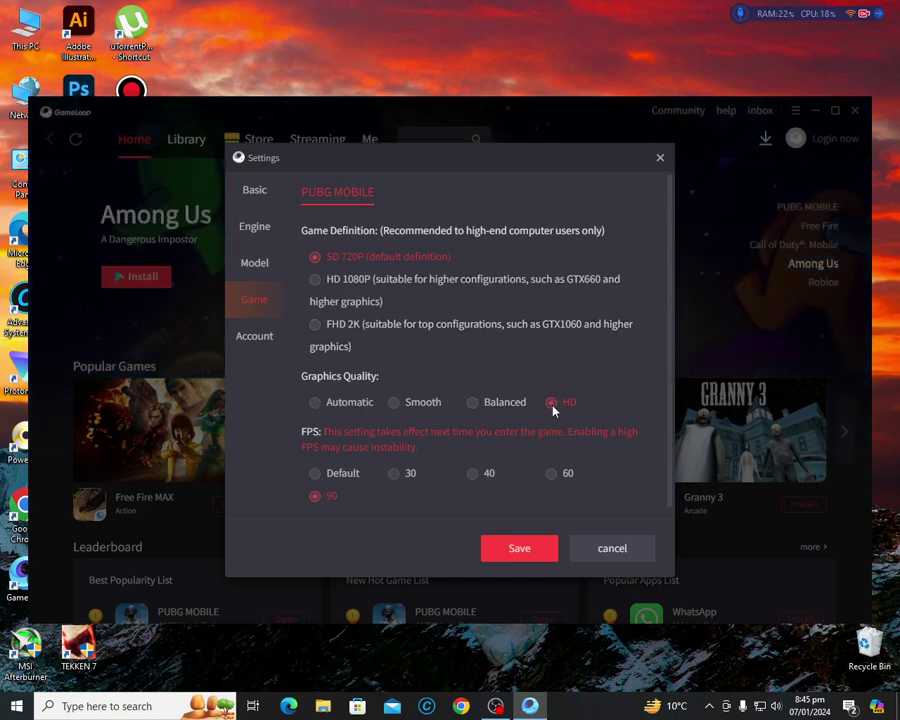
{"action": "left_click", "coordinate": [315, 402]}
{"action": "left_click", "coordinate": [426, 405]}
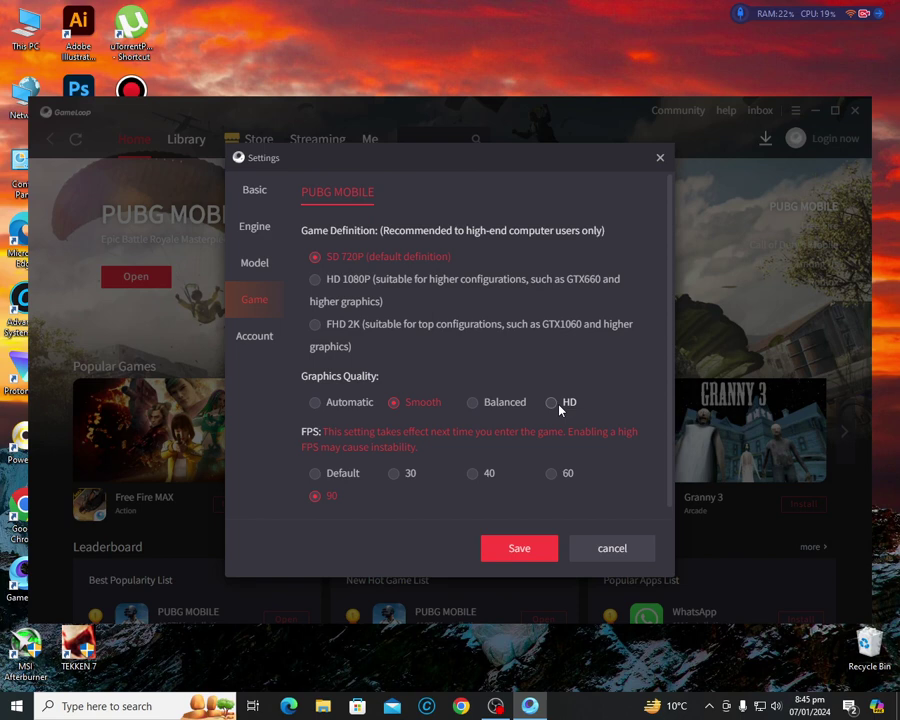
{"action": "left_click", "coordinate": [559, 406]}
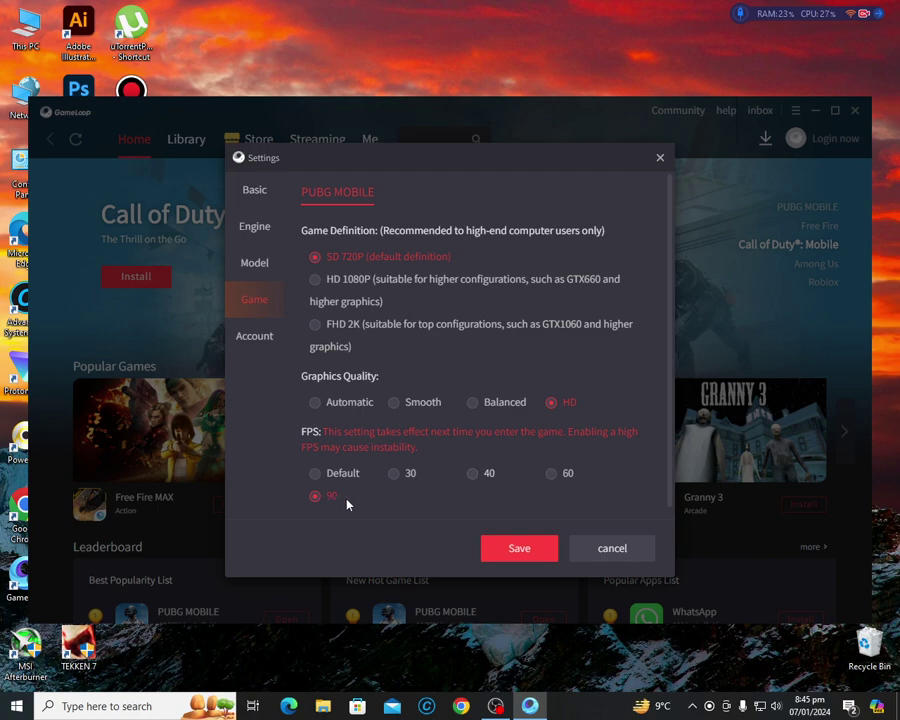
{"action": "left_click", "coordinate": [516, 556]}
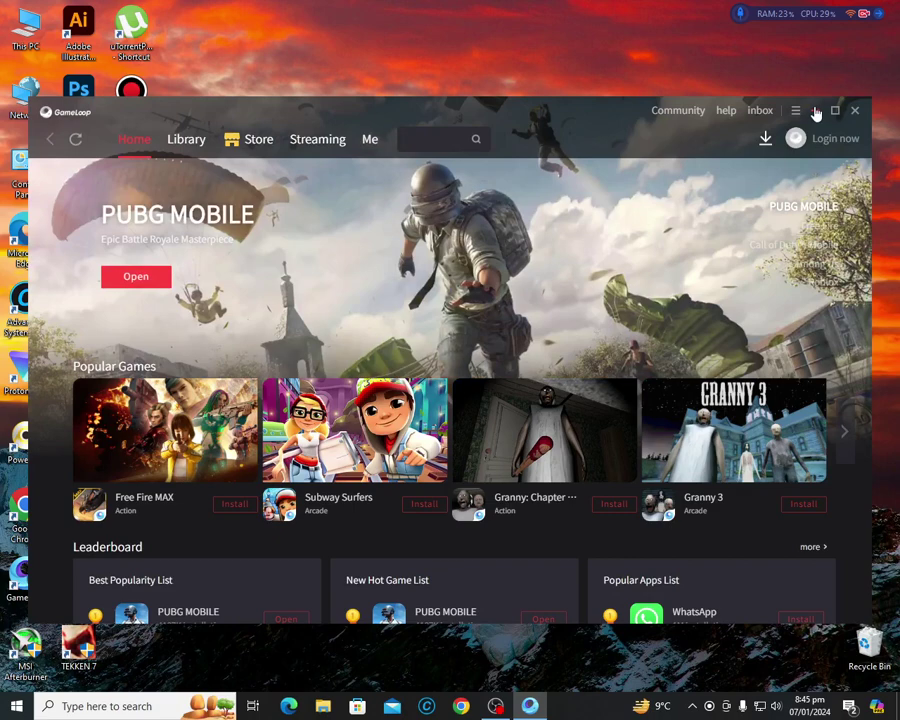
Minimize the GameLoop window and refresh the desktop.
{"action": "left_click", "coordinate": [815, 112]}
{"action": "right_click", "coordinate": [565, 219]}
{"action": "left_click", "coordinate": [629, 278]}
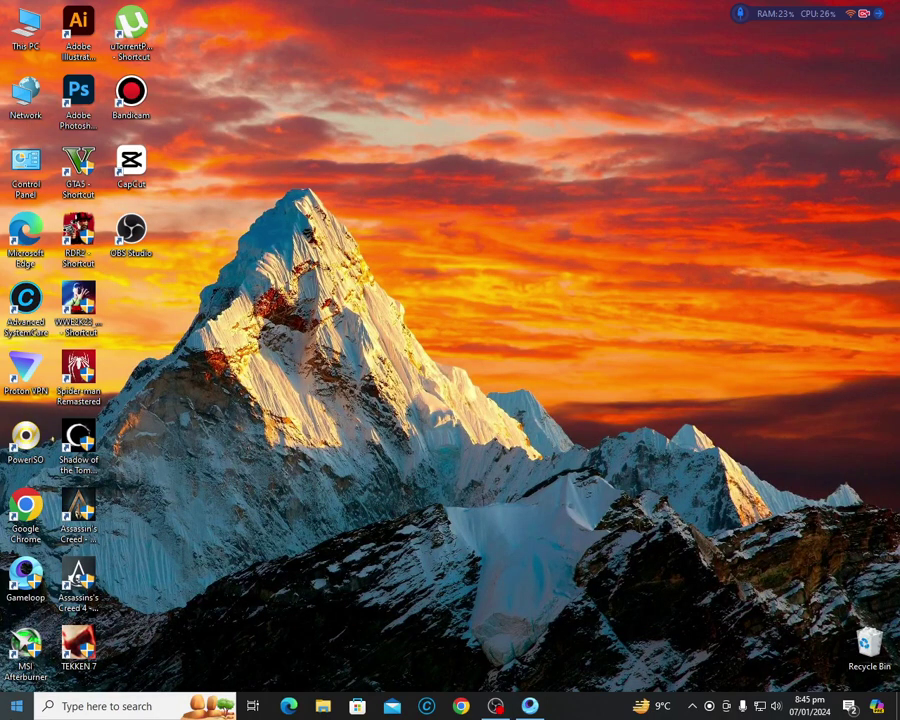
Launch Windows System Configuration by running msconfig from the Run dialog.
{"action": "key", "text": "super+x"}
{"action": "left_click", "coordinate": [58, 650]}
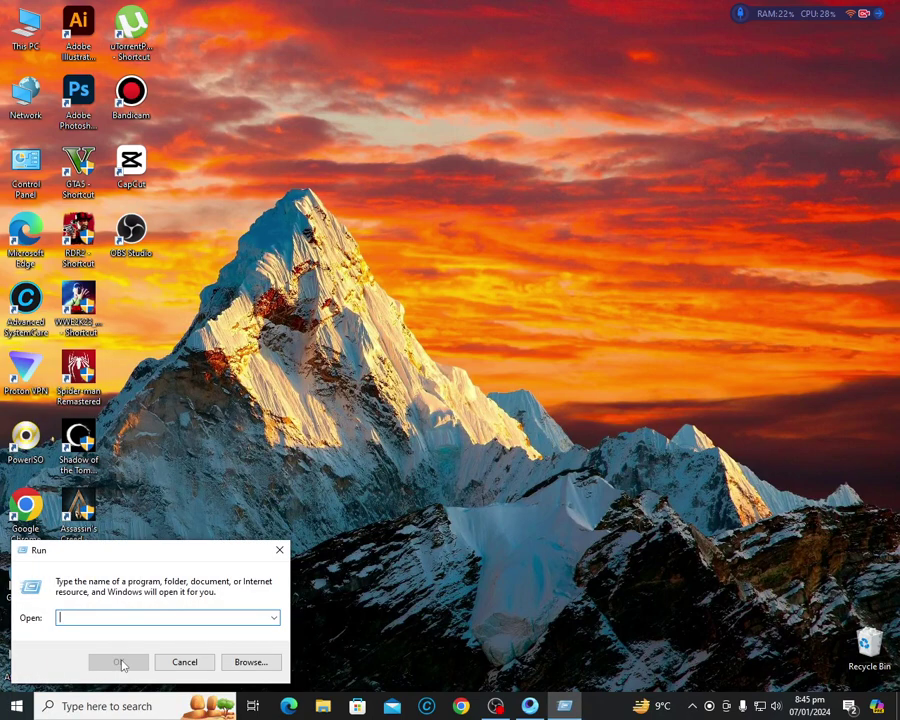
{"action": "type", "text": "ms"}
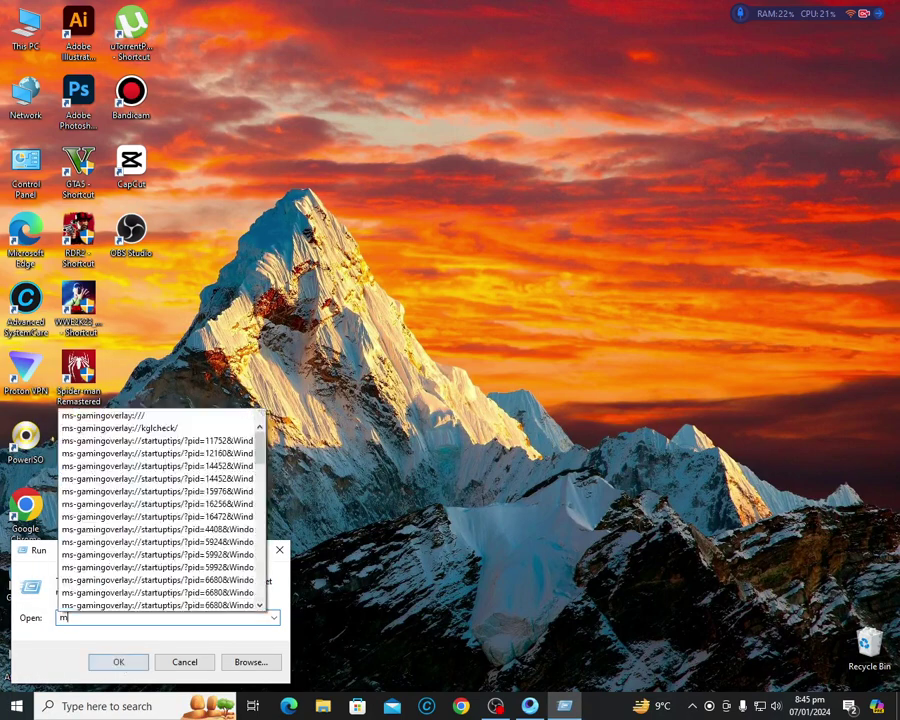
{"action": "type", "text": "config"}
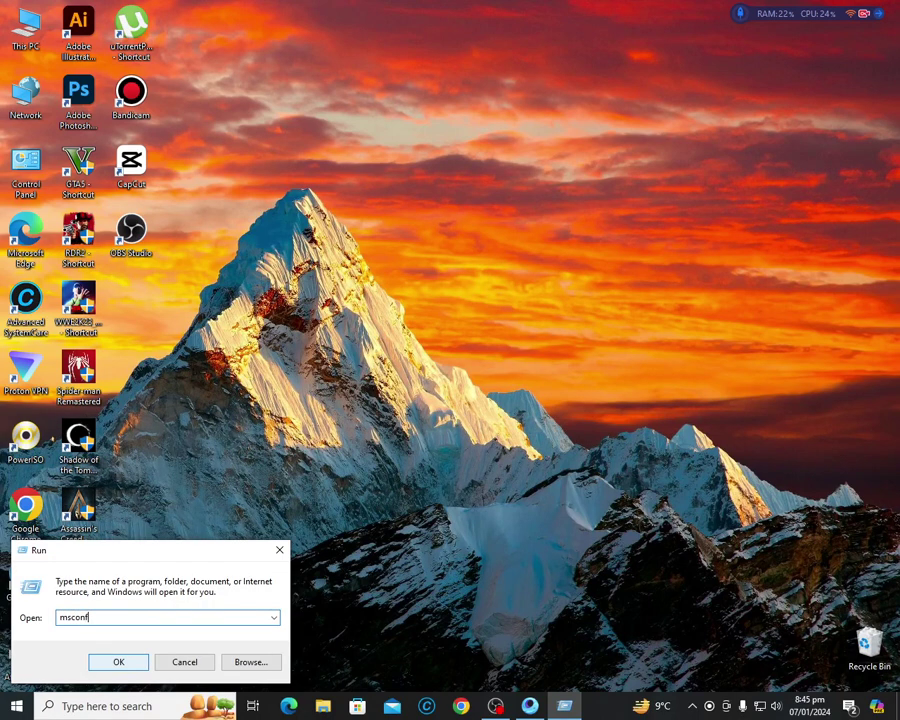
{"action": "left_click", "coordinate": [119, 661]}
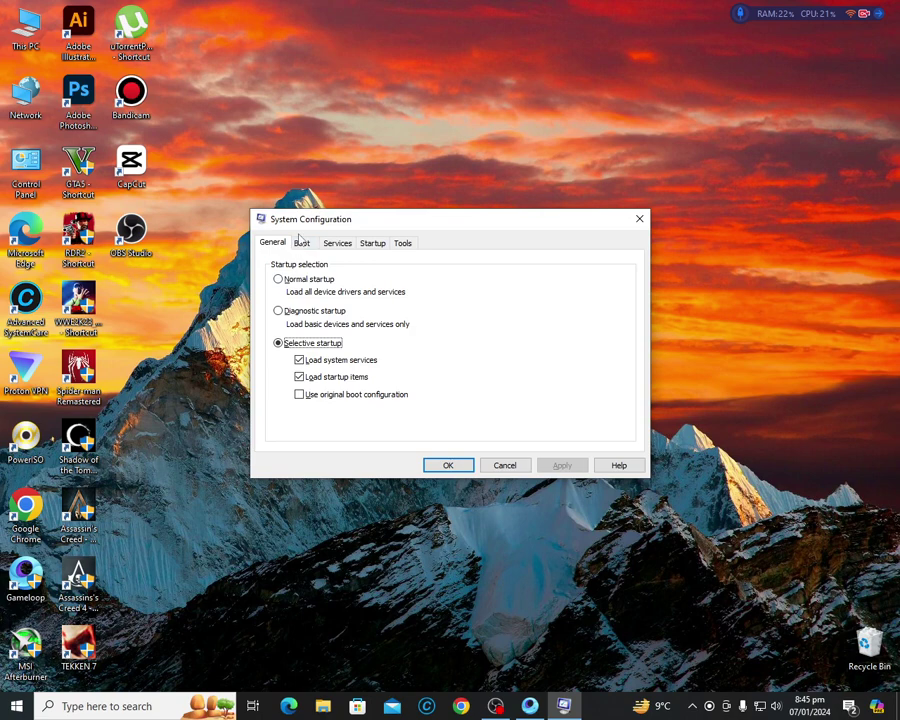
In the advanced boot options, set the number of processors to 4 and enable maximum memory at 16384.
{"action": "left_click", "coordinate": [302, 244]}
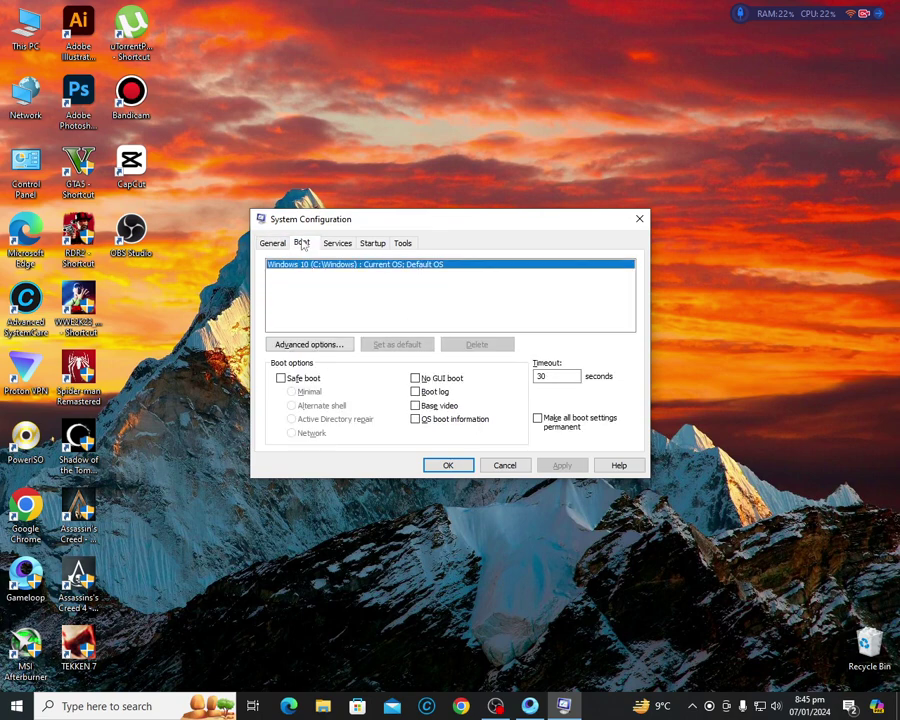
{"action": "left_click", "coordinate": [312, 346]}
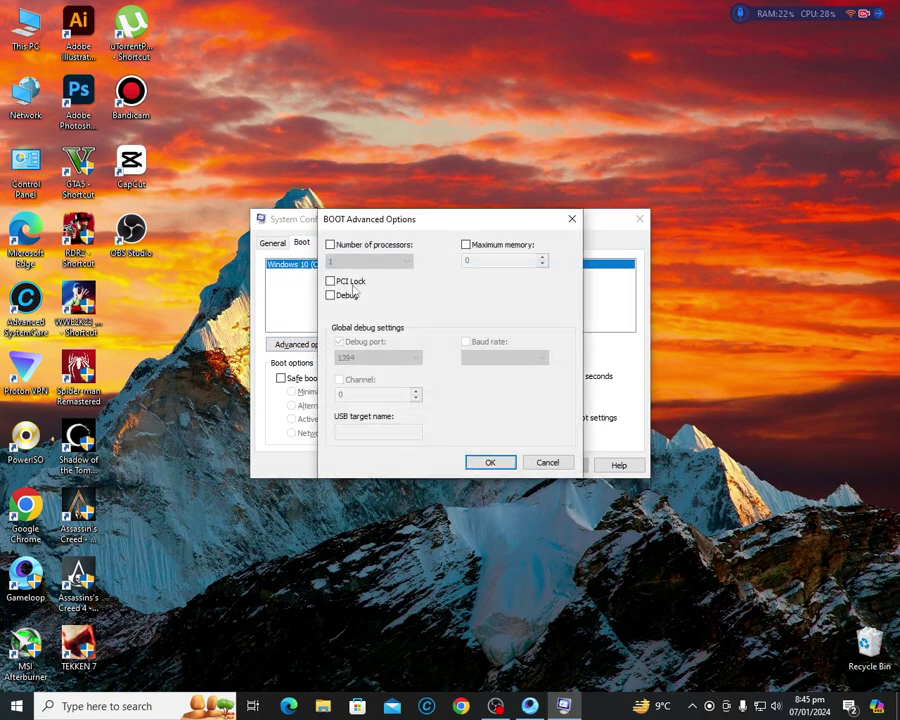
{"action": "left_click", "coordinate": [366, 247]}
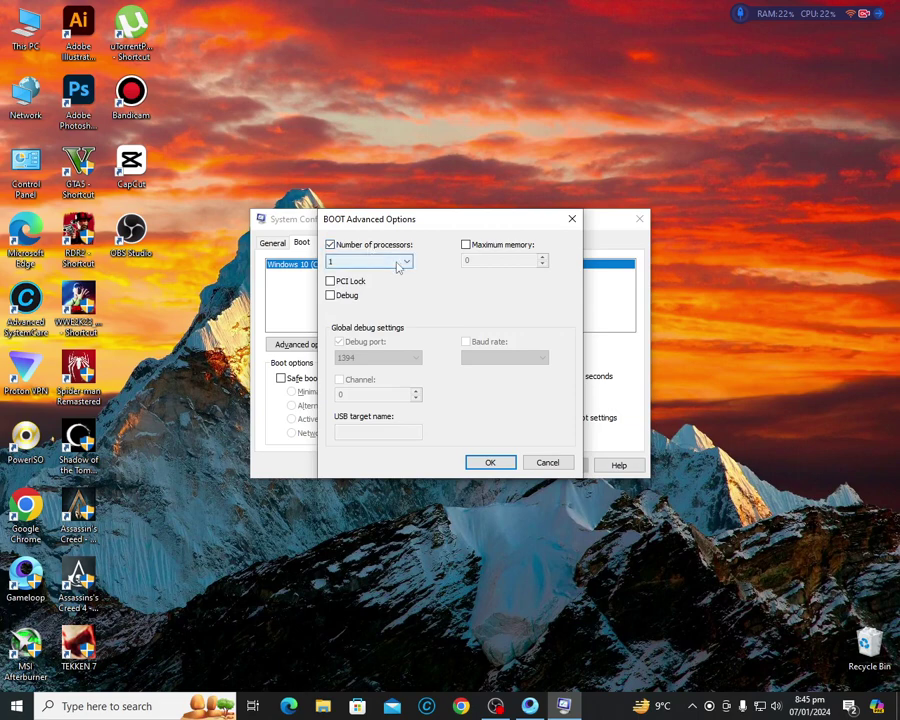
{"action": "left_click", "coordinate": [398, 263]}
{"action": "left_click", "coordinate": [360, 300]}
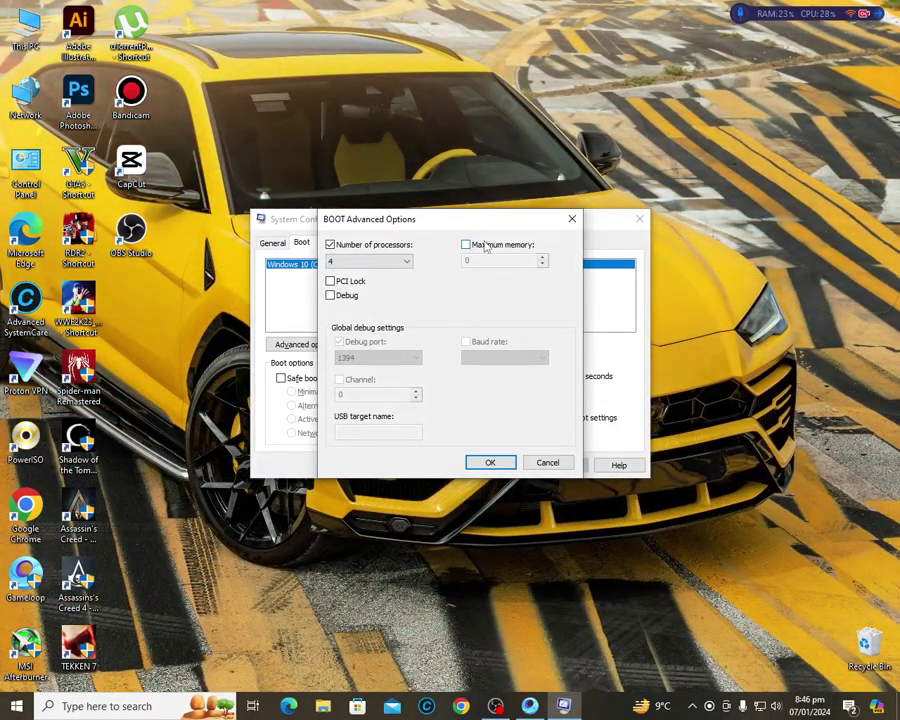
{"action": "left_click", "coordinate": [482, 247]}
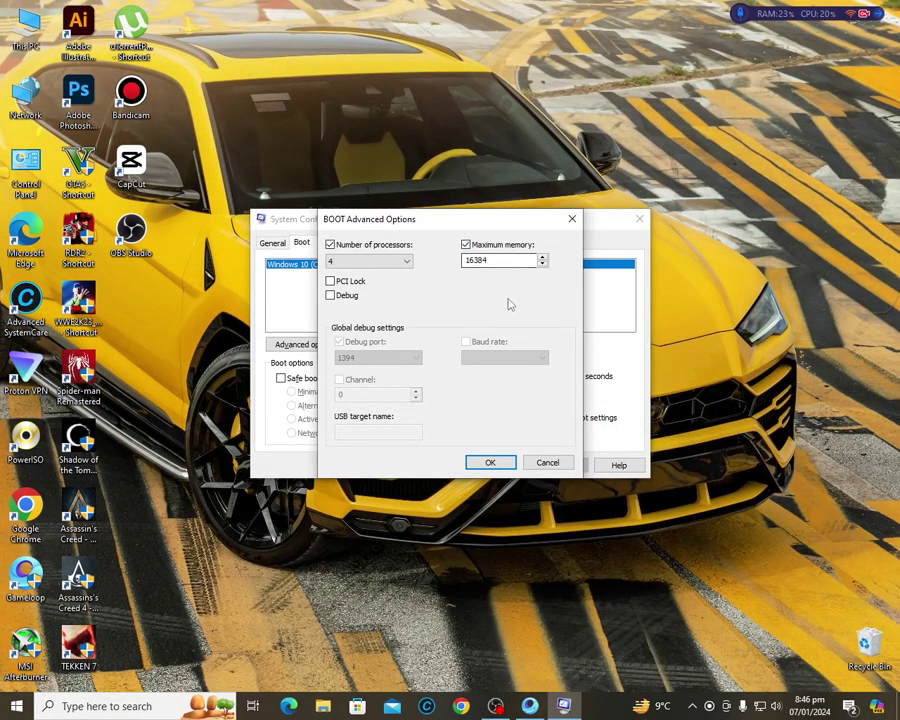
{"action": "left_click", "coordinate": [502, 464]}
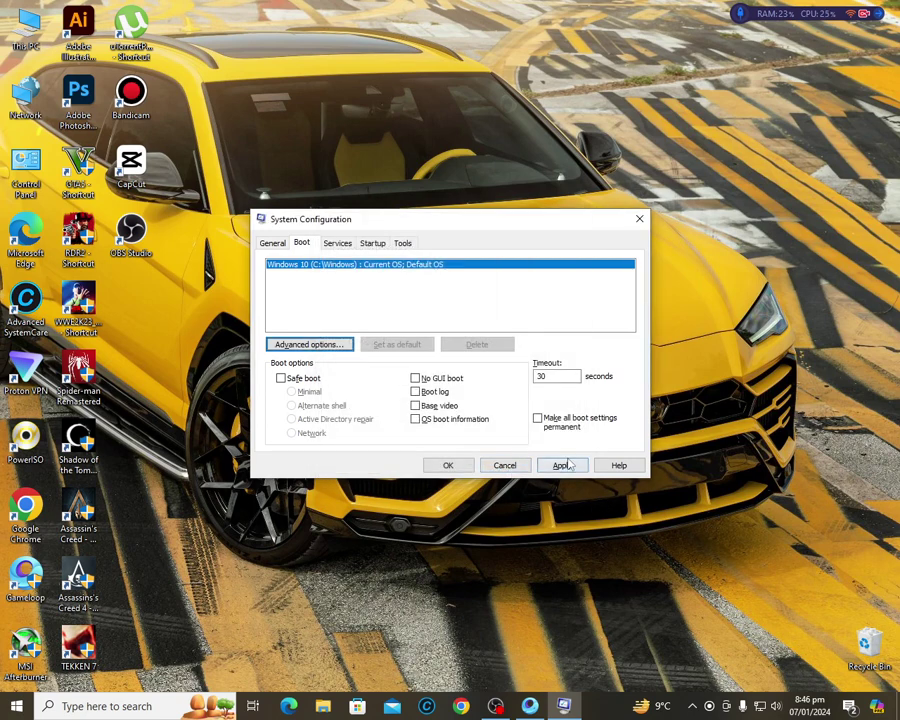
Apply the boot changes, exit System Configuration without restarting, and refresh the desktop.
{"action": "left_click", "coordinate": [562, 465]}
{"action": "left_click", "coordinate": [448, 465]}
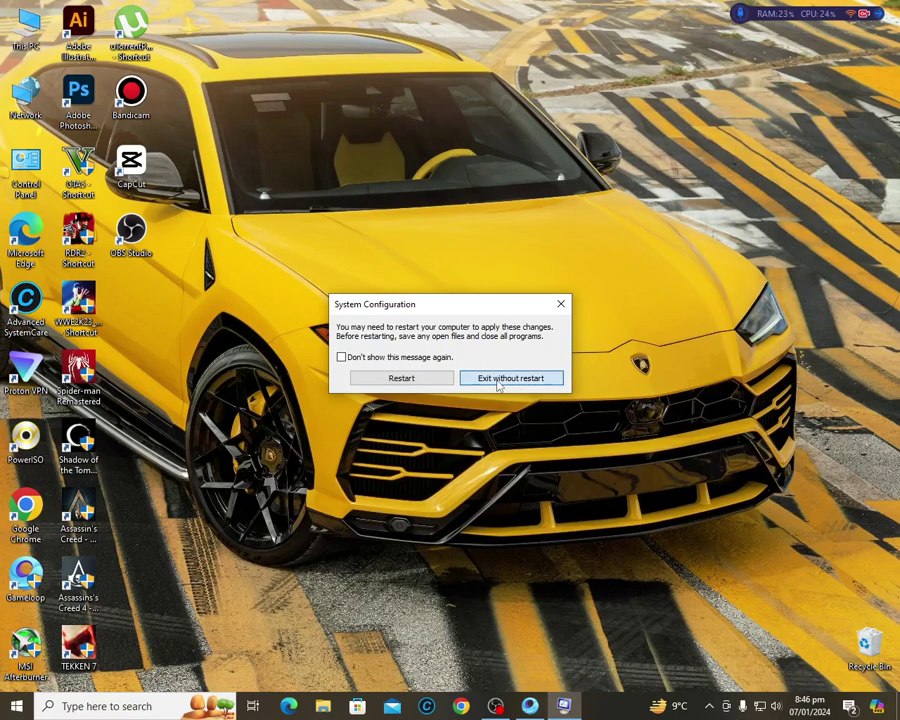
{"action": "left_click", "coordinate": [499, 386]}
{"action": "right_click", "coordinate": [431, 396]}
{"action": "left_click", "coordinate": [486, 456]}
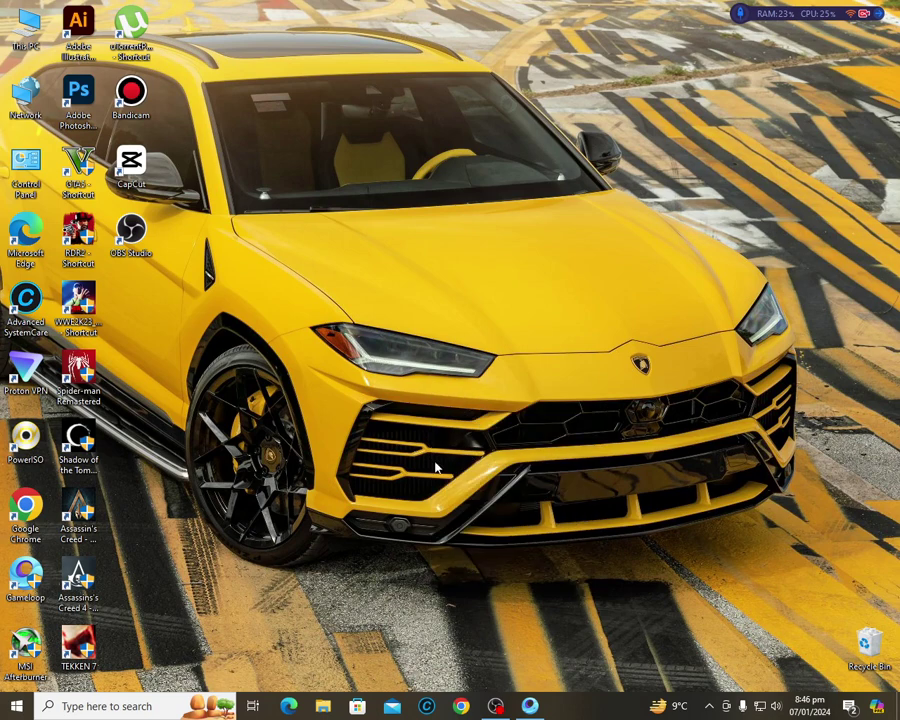
Search Windows for "graphic" and open the Graphics settings page.
{"action": "left_click", "coordinate": [16, 706]}
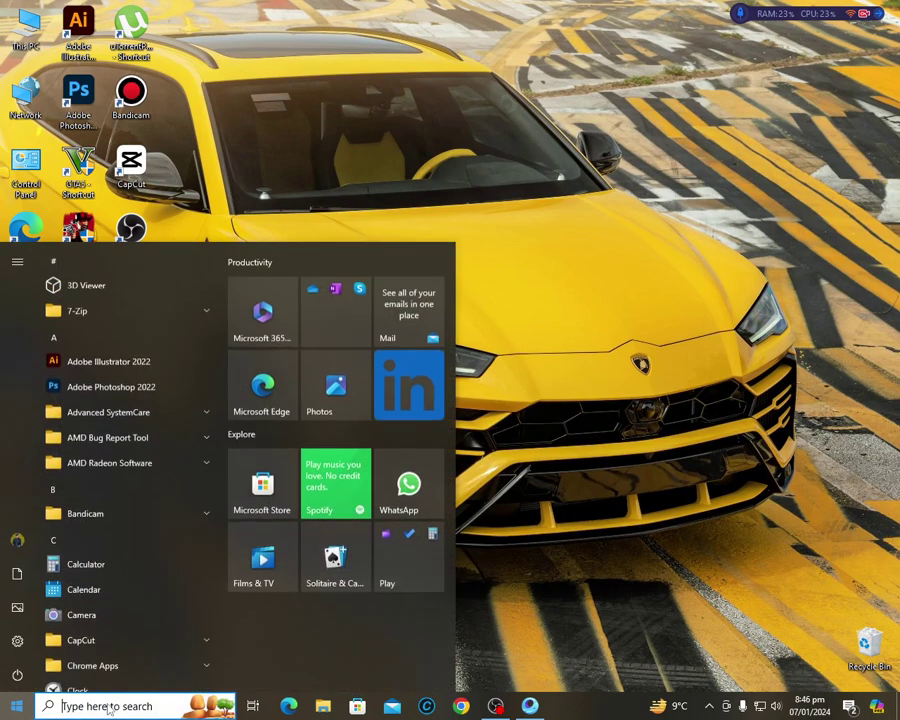
{"action": "type", "text": "gra"}
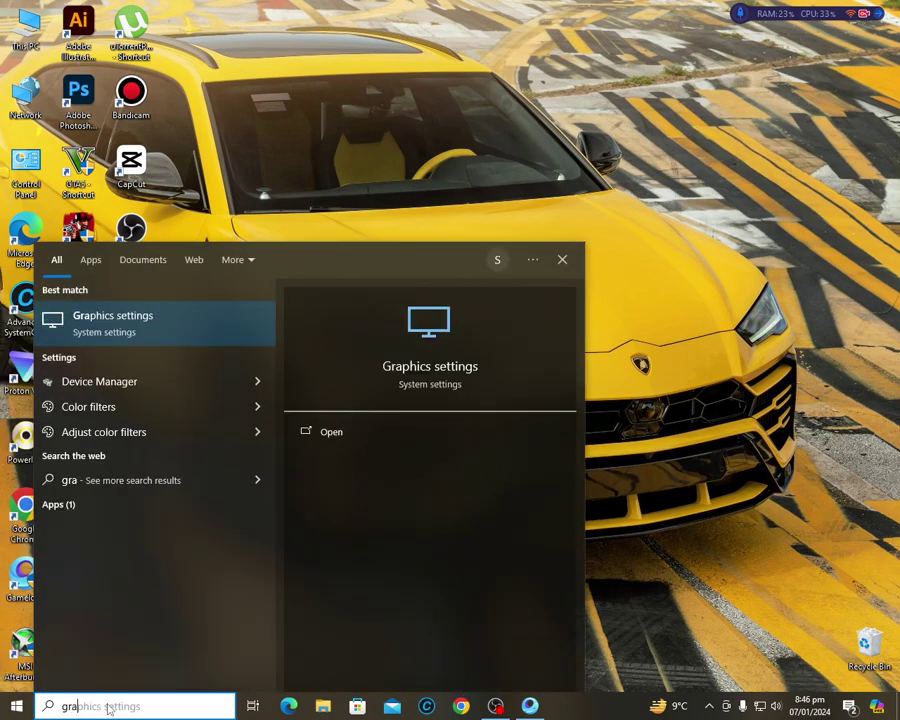
{"action": "type", "text": "phic"}
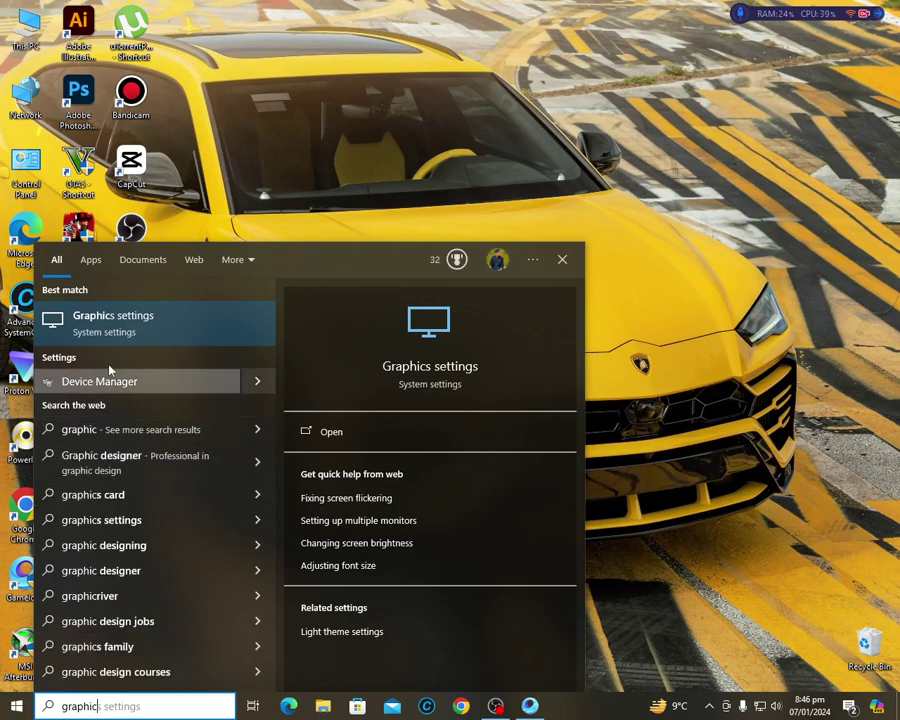
{"action": "left_click", "coordinate": [100, 320]}
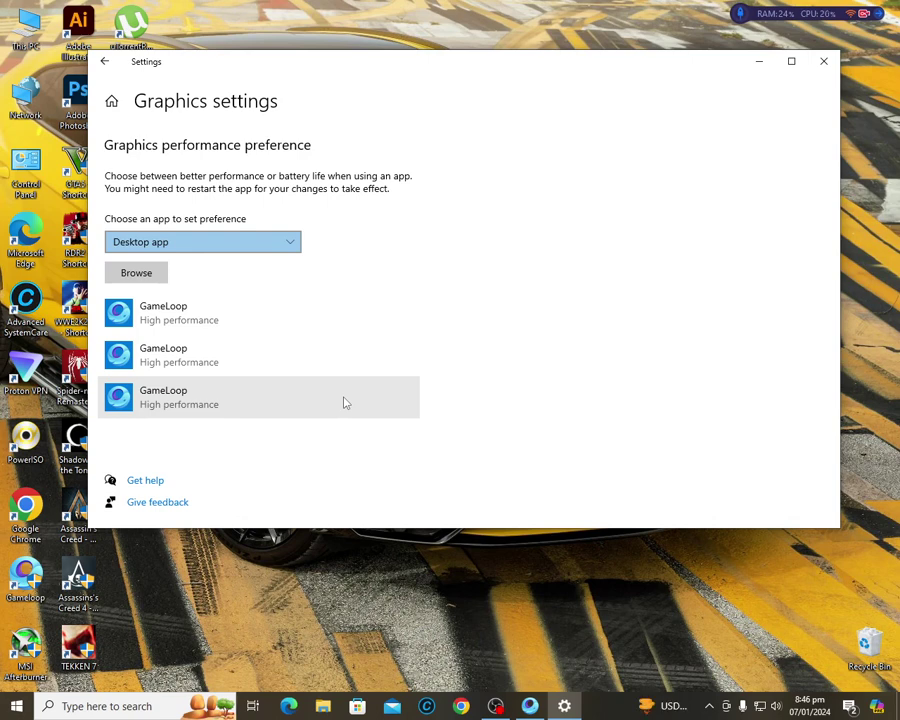
Browse the ui folder for the AndroidEmulator, AndroidEmulatorEn and AndroidEmulatorEx executables, and close the file dialog without adding any.
{"action": "left_click", "coordinate": [145, 280]}
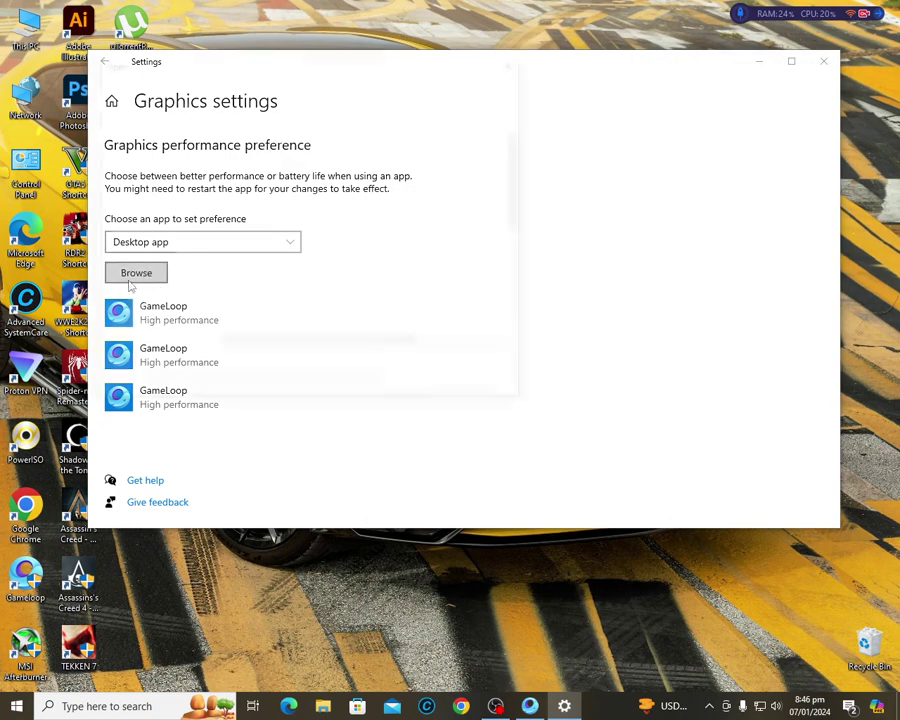
{"action": "scroll", "coordinate": [283, 280], "scroll_direction": "down", "scroll_amount": 3}
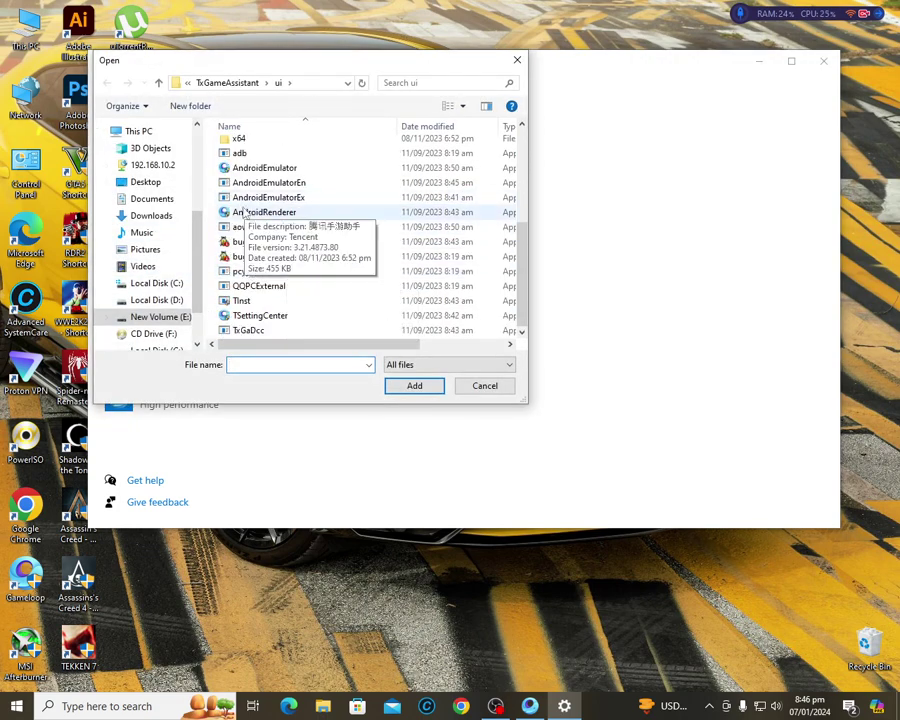
{"action": "left_click", "coordinate": [250, 167]}
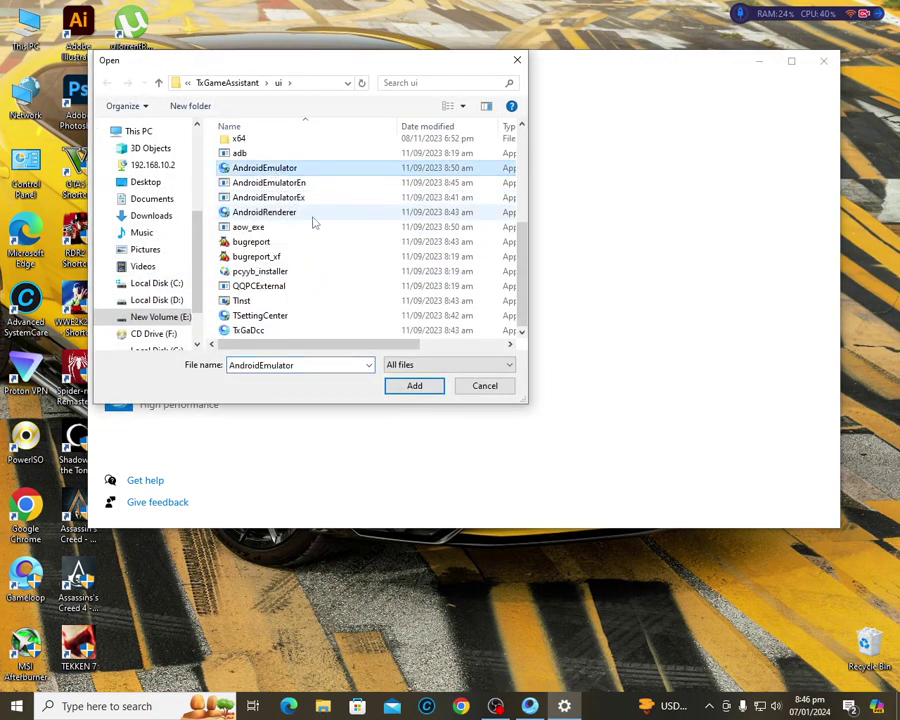
{"action": "left_click", "coordinate": [300, 183]}
{"action": "left_click", "coordinate": [296, 198]}
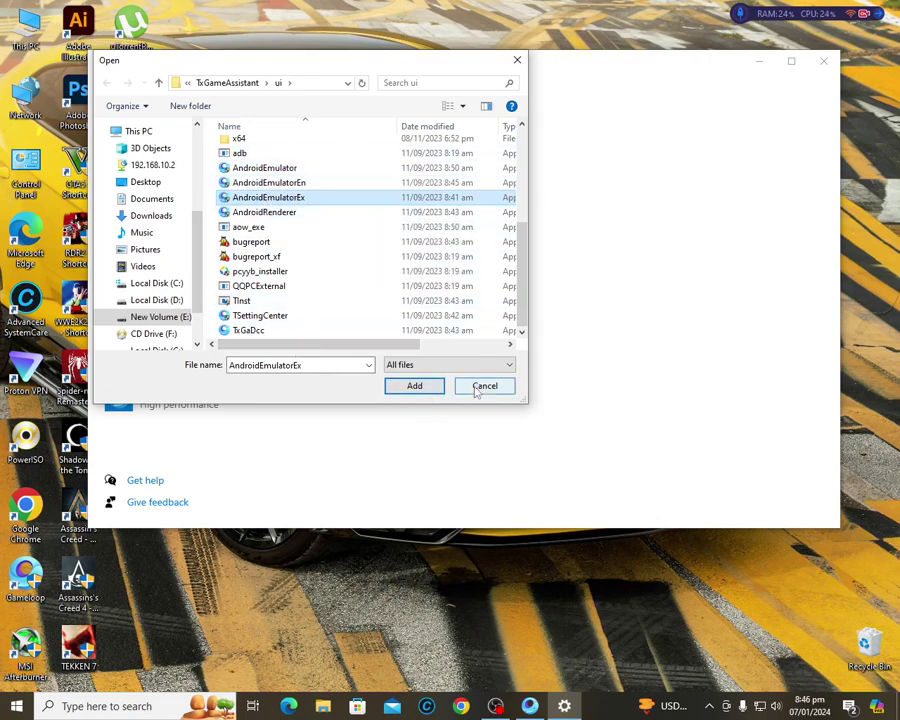
{"action": "left_click", "coordinate": [282, 183]}
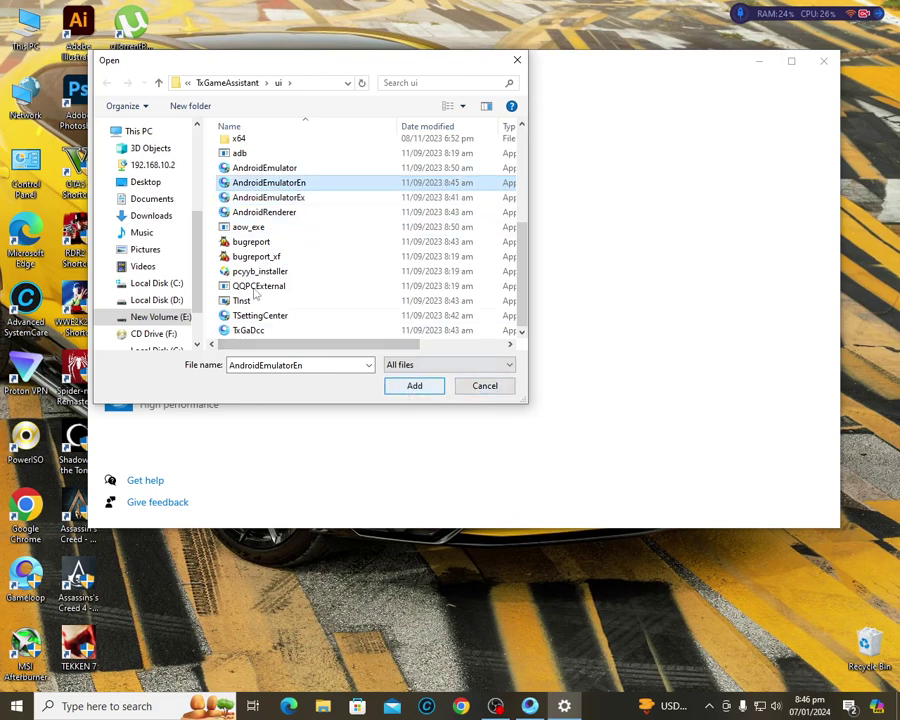
{"action": "left_click", "coordinate": [158, 84]}
{"action": "left_click", "coordinate": [516, 61]}
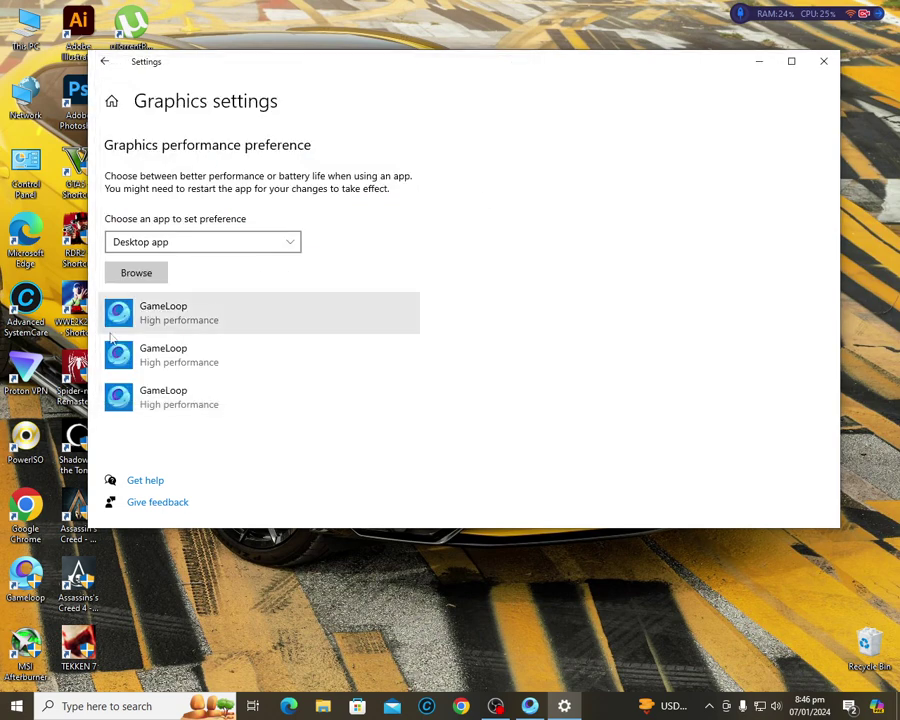
Browse for a desktop app again and open the file location of the Gameloop desktop shortcut.
{"action": "left_click_drag", "start_coordinate": [265, 76], "coordinate": [409, 89]}
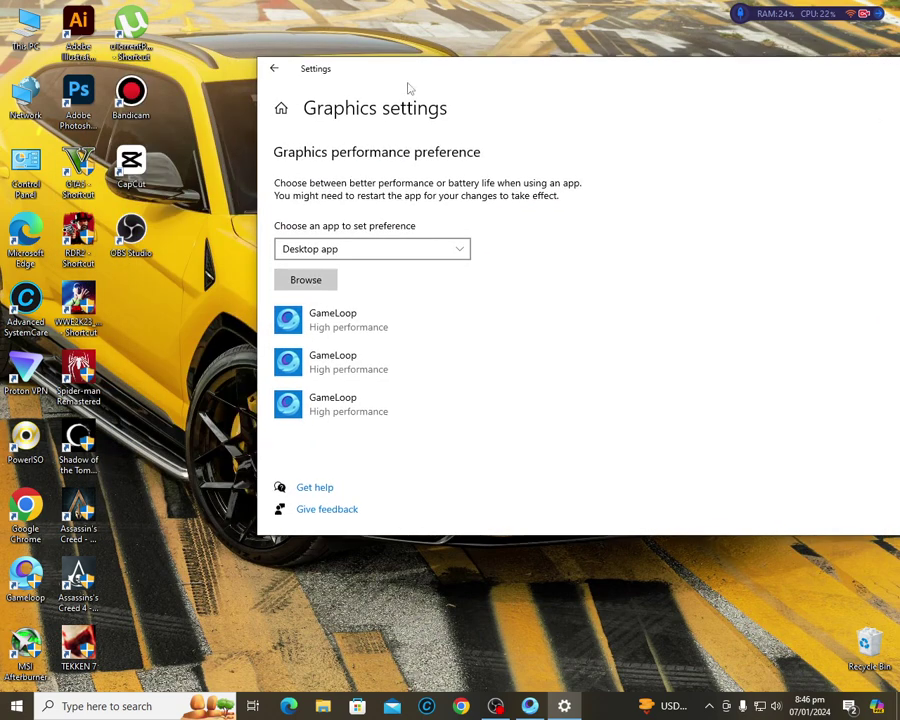
{"action": "left_click", "coordinate": [305, 278]}
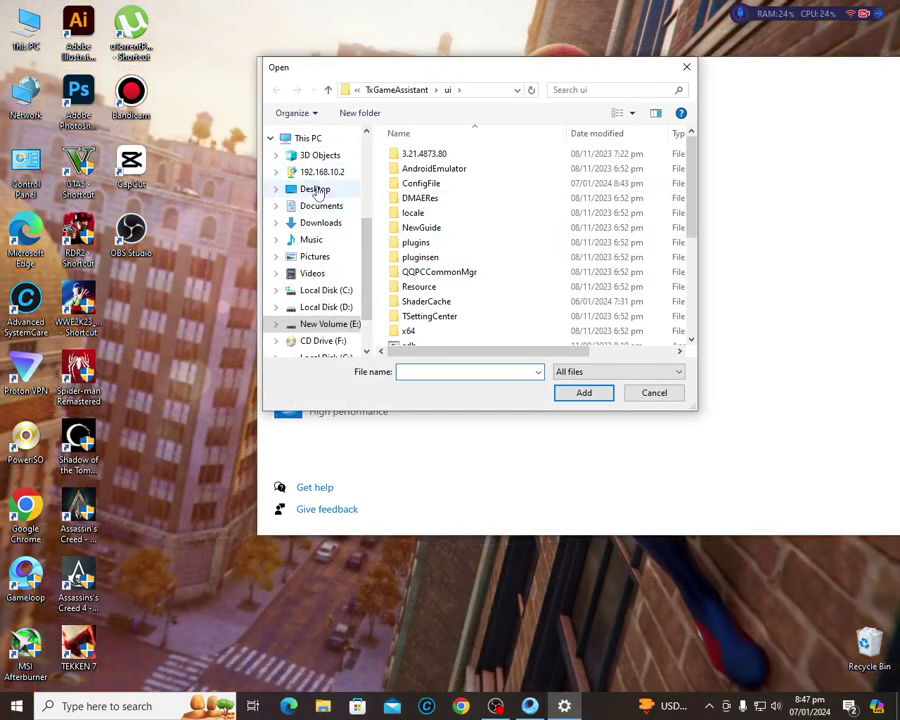
{"action": "left_click", "coordinate": [316, 189]}
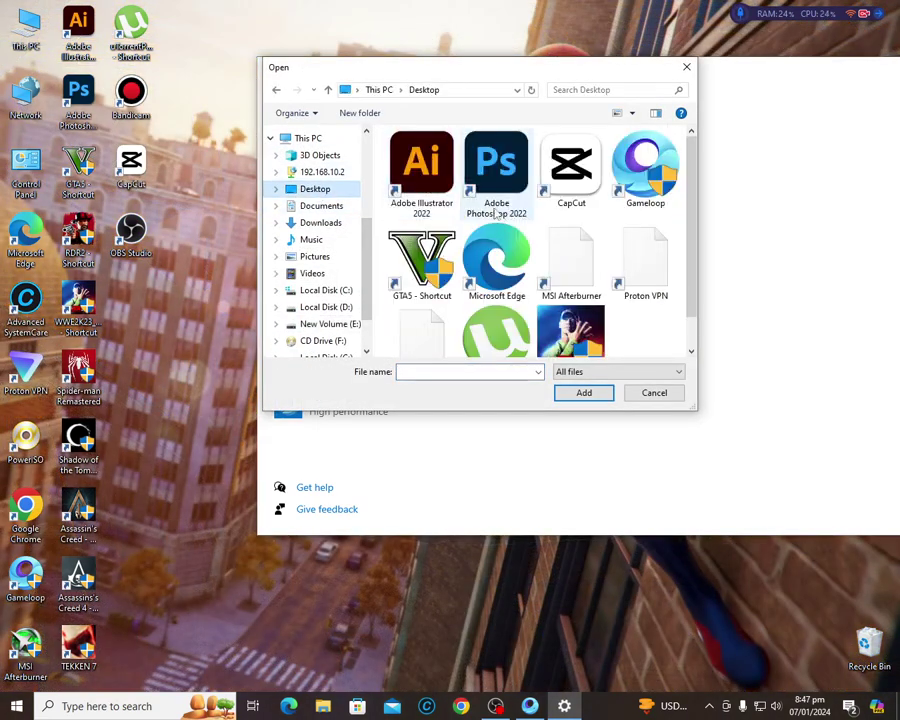
{"action": "left_click", "coordinate": [645, 168]}
{"action": "right_click", "coordinate": [645, 172]}
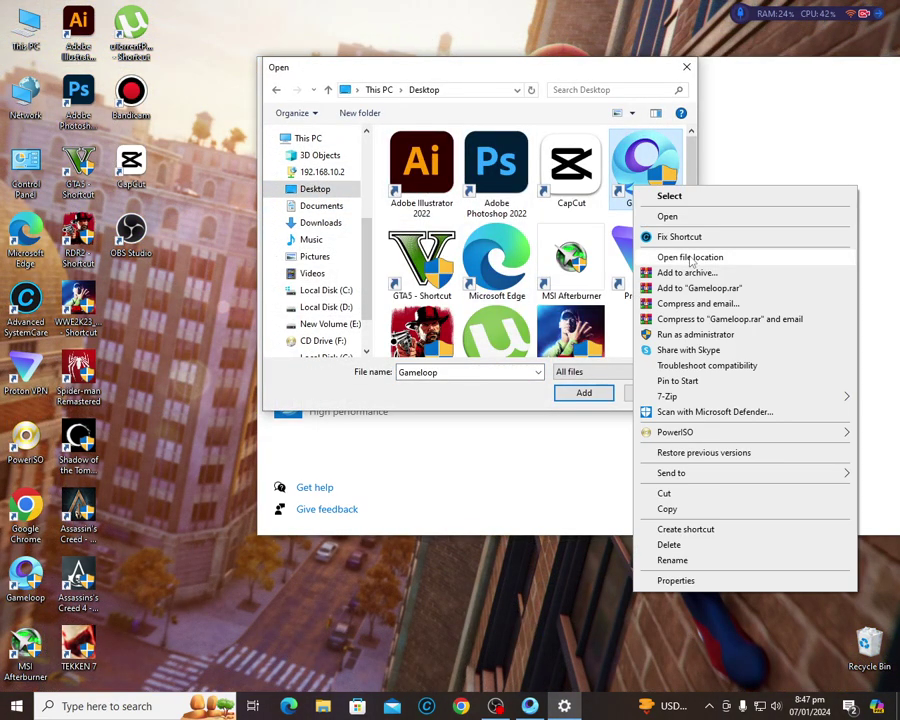
{"action": "left_click", "coordinate": [690, 258]}
Go from AppMarket to the TxGameAssistant ui folder, look over the AndroidEmulator executables, and cancel the file selection.
{"action": "scroll", "coordinate": [454, 252], "scroll_direction": "down", "scroll_amount": 2}
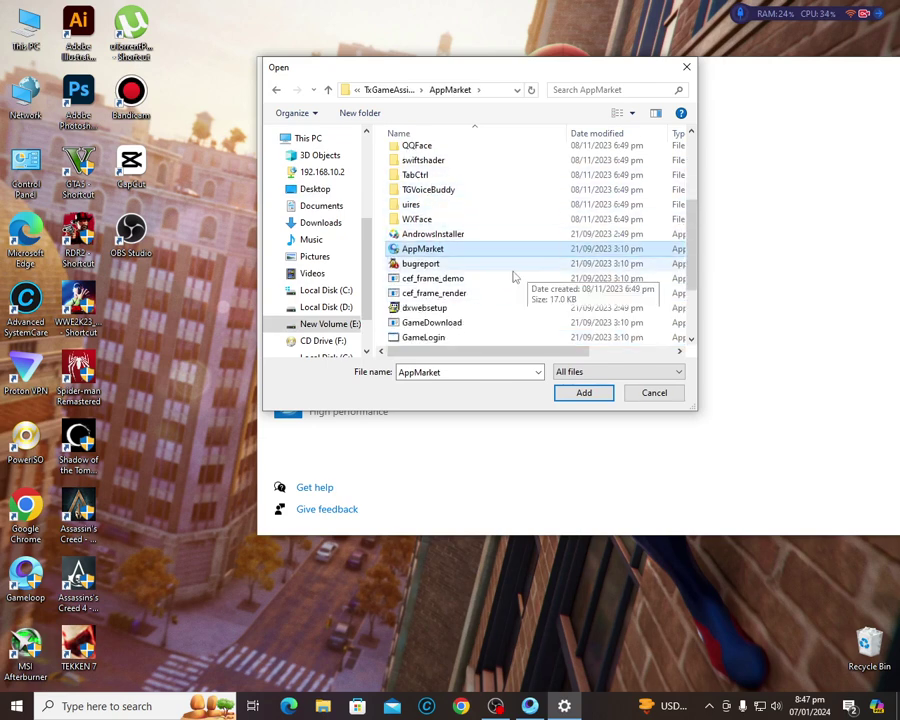
{"action": "left_click", "coordinate": [328, 90]}
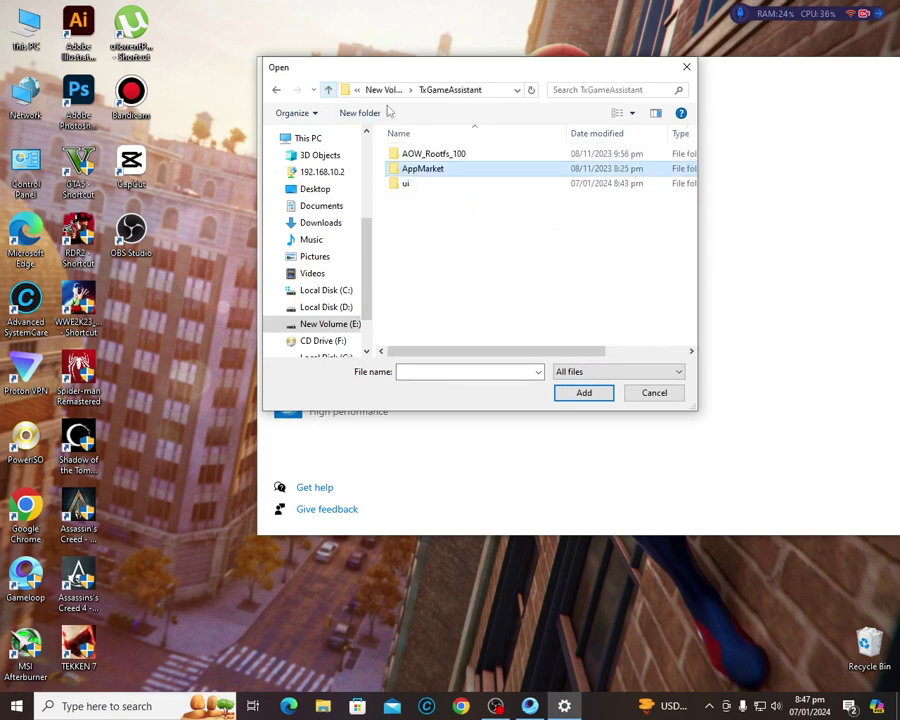
{"action": "double_click", "coordinate": [420, 184]}
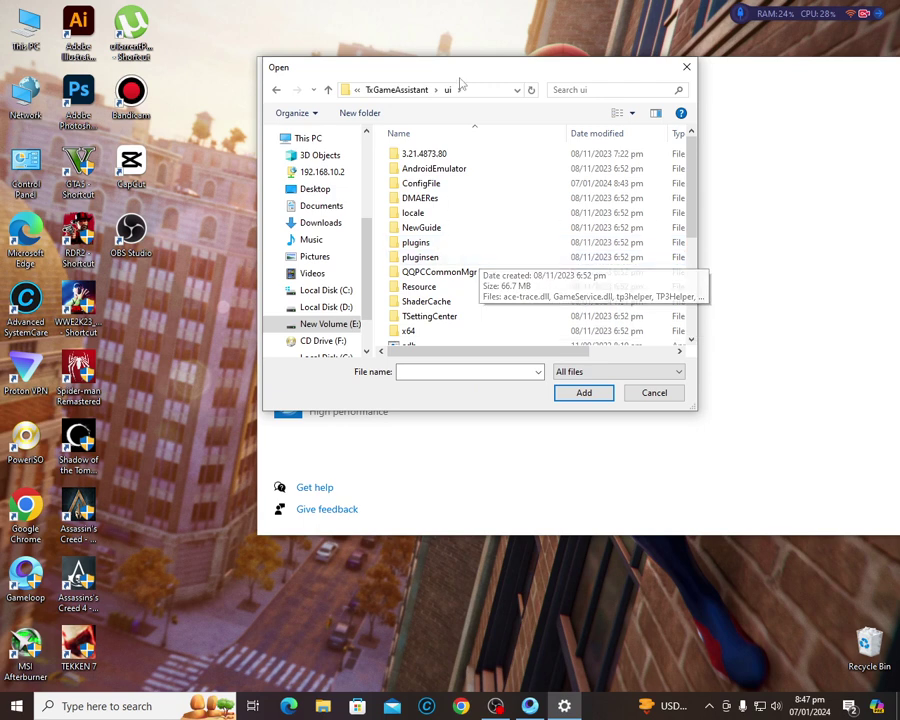
{"action": "left_click_drag", "start_coordinate": [440, 70], "coordinate": [393, 70]}
{"action": "scroll", "coordinate": [470, 204], "scroll_direction": "down", "scroll_amount": 2}
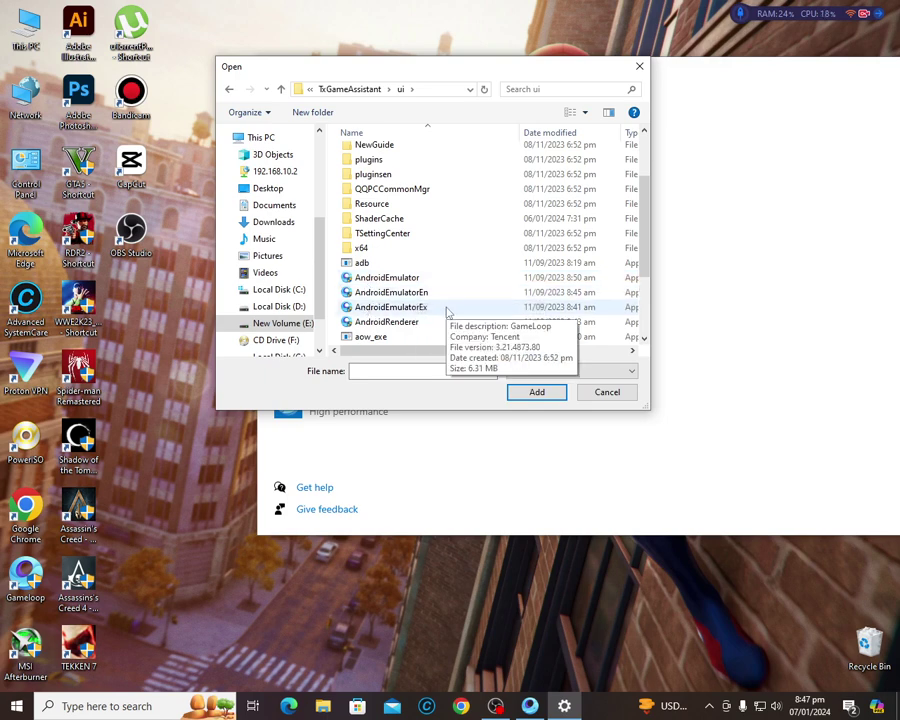
{"action": "left_click", "coordinate": [607, 392]}
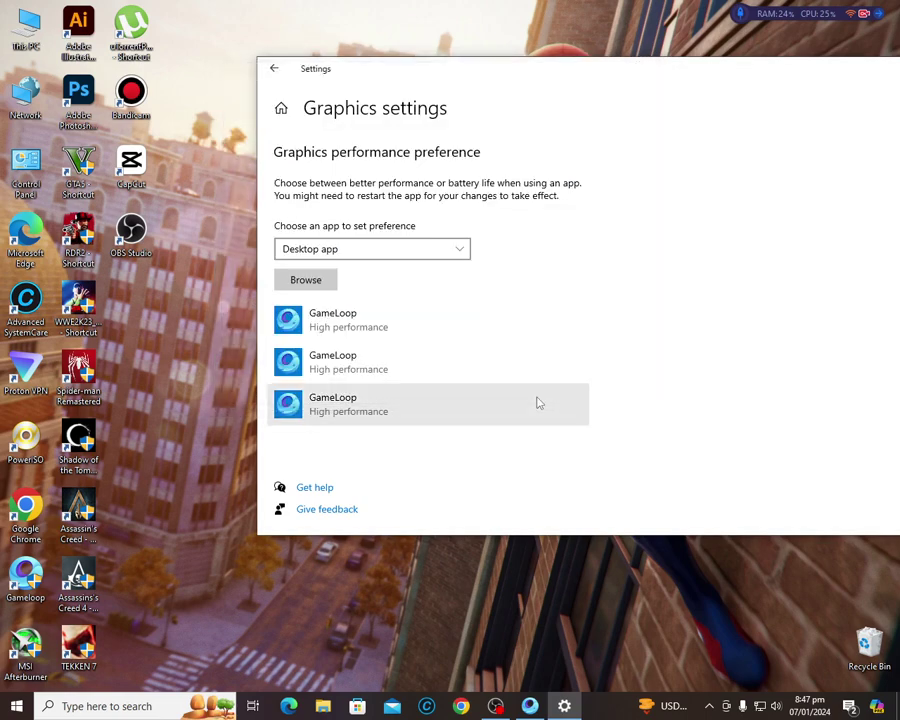
Save the High performance graphics preference for the first GameLoop entry and for the AndroidEmulator.exe entry.
{"action": "left_click", "coordinate": [395, 358]}
{"action": "left_click", "coordinate": [480, 379]}
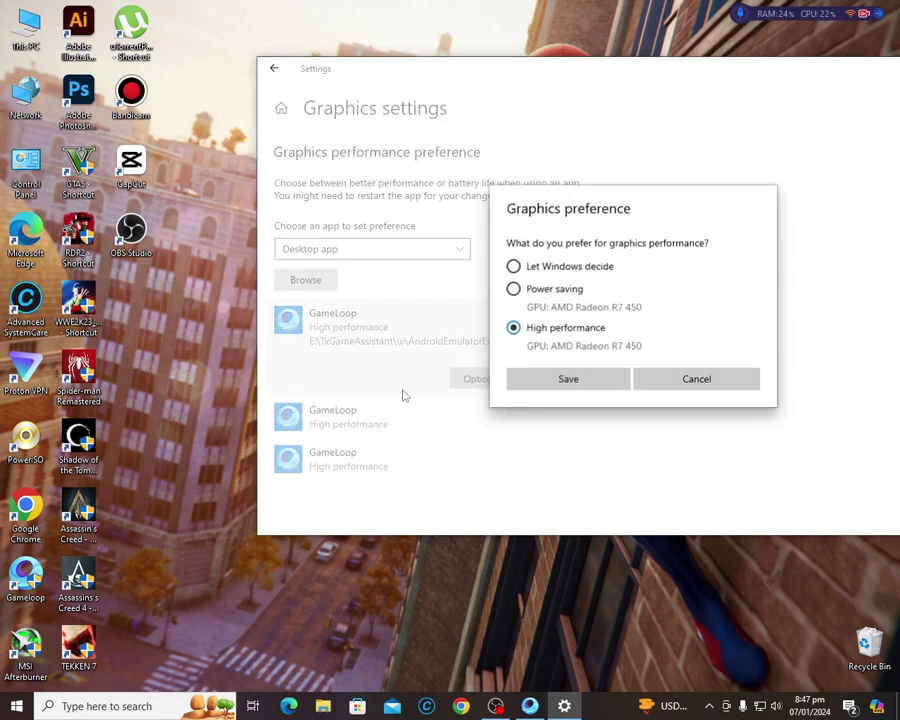
{"action": "left_click", "coordinate": [568, 379]}
{"action": "left_click", "coordinate": [422, 446]}
{"action": "left_click", "coordinate": [479, 463]}
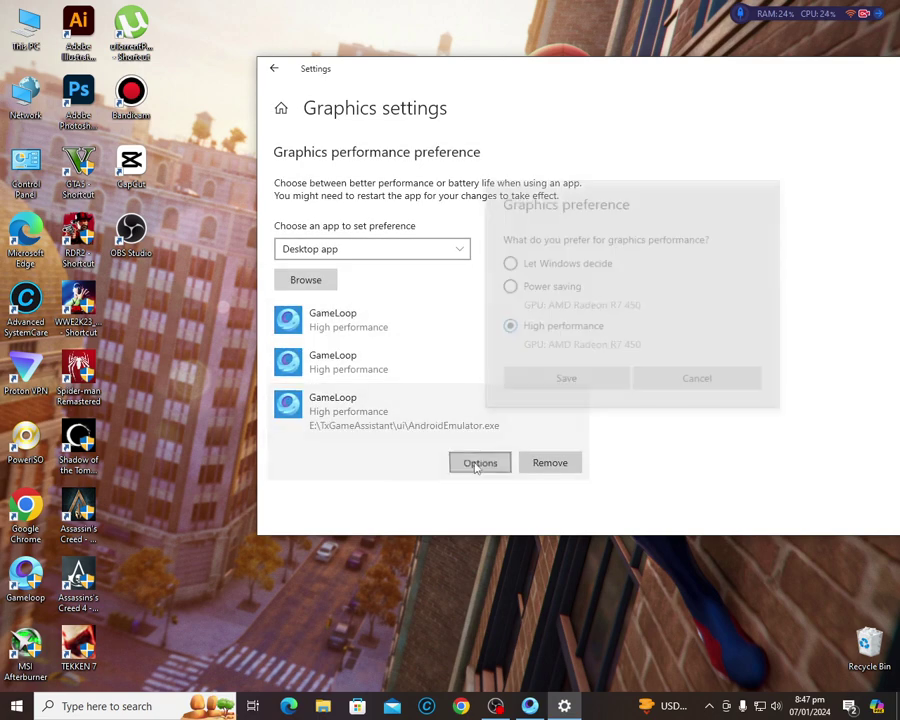
{"action": "left_click", "coordinate": [569, 376]}
Save the AndroidEmulatorEn.exe GameLoop entry with the High performance graphics preference, and close the Settings window.
{"action": "left_click", "coordinate": [391, 374]}
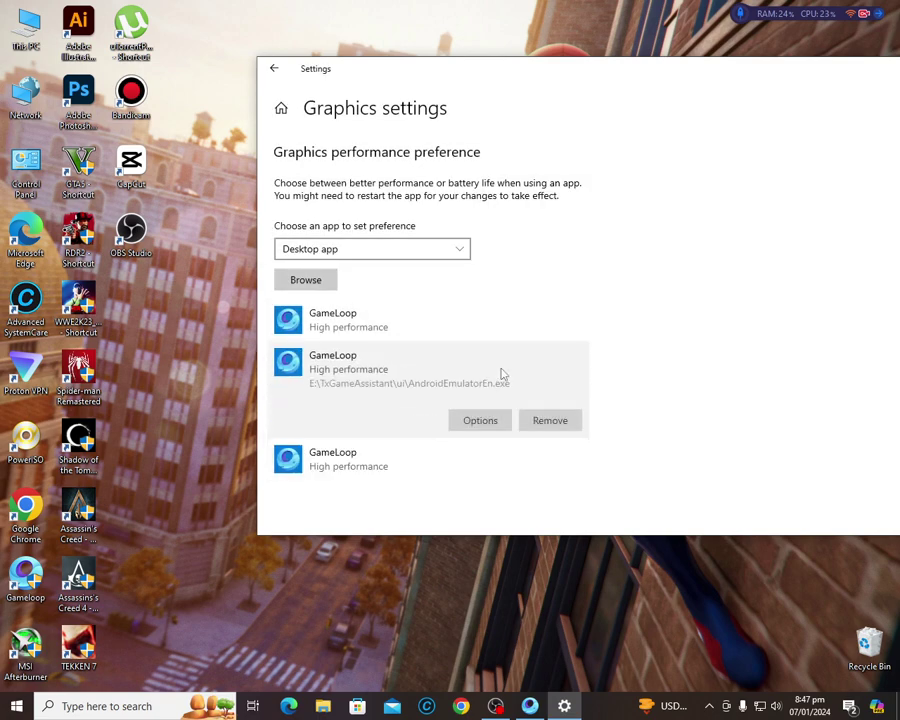
{"action": "left_click", "coordinate": [480, 420]}
{"action": "left_click", "coordinate": [548, 268]}
{"action": "left_click", "coordinate": [555, 289]}
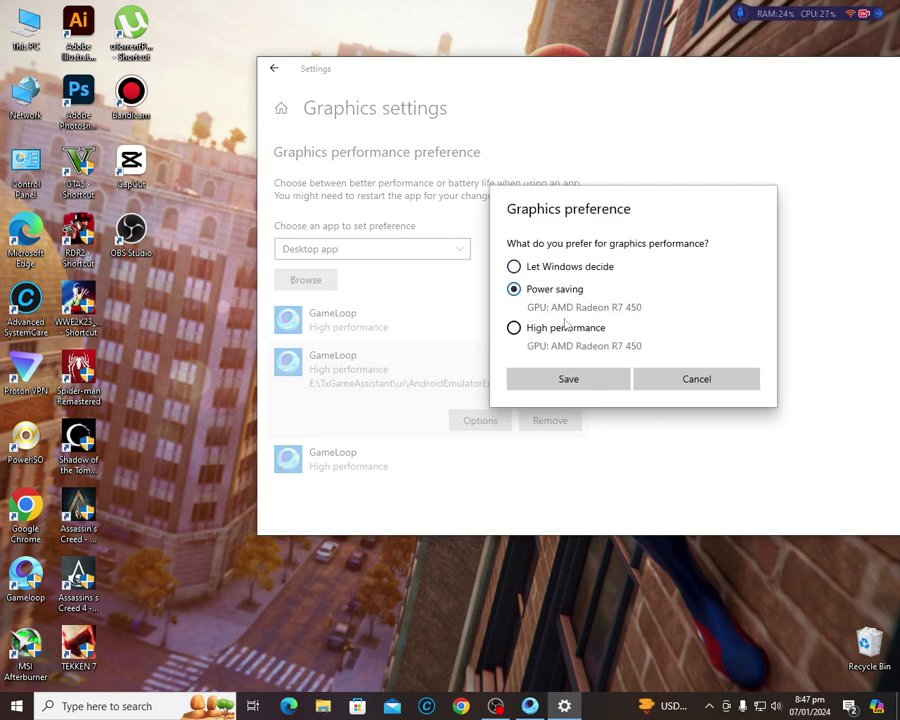
{"action": "left_click", "coordinate": [565, 325]}
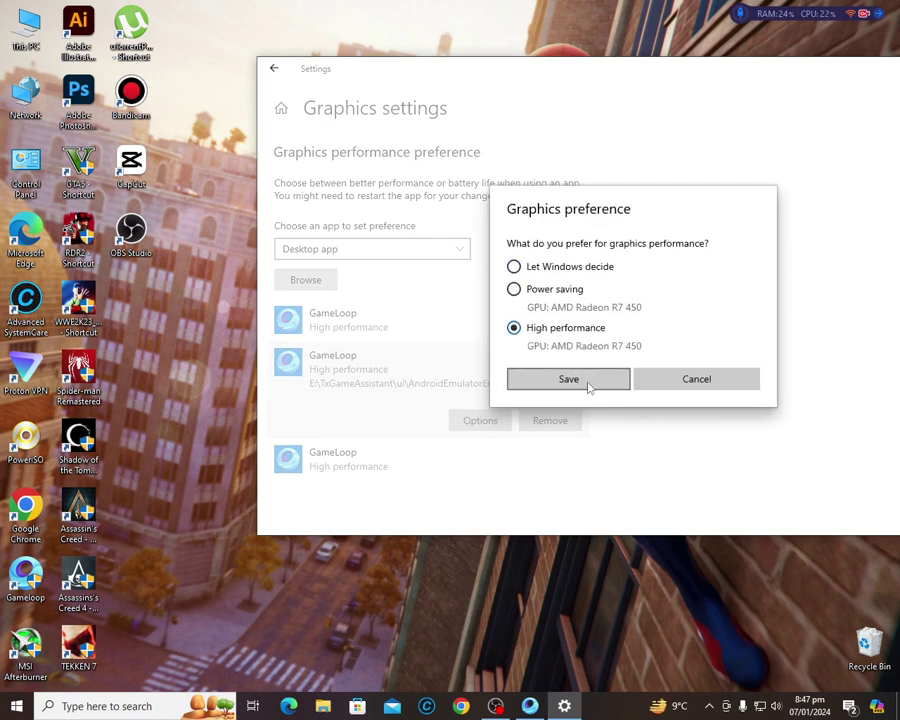
{"action": "left_click", "coordinate": [588, 384]}
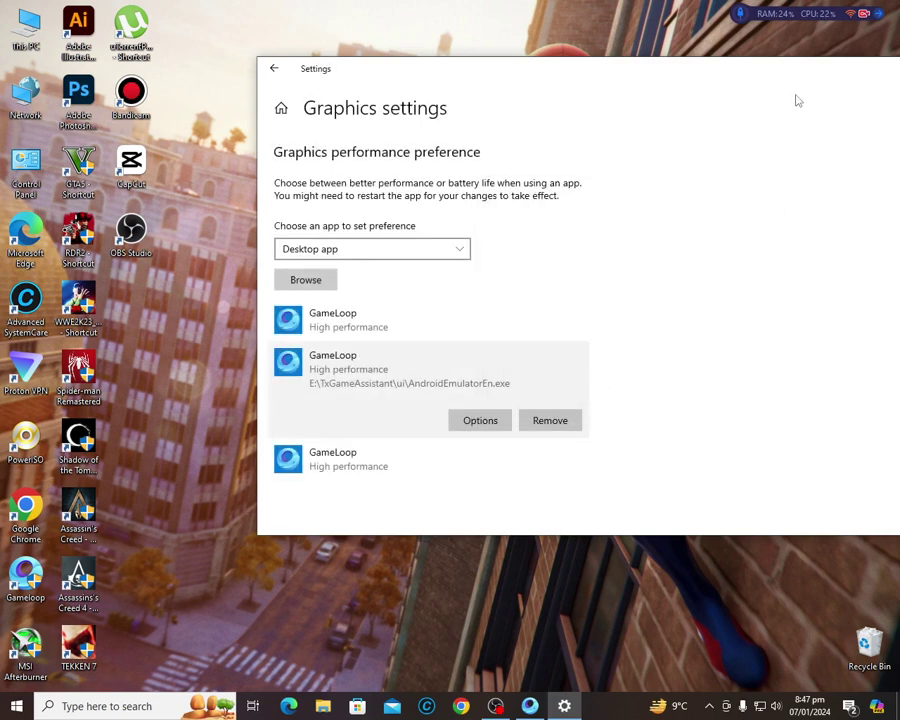
{"action": "left_click_drag", "start_coordinate": [759, 72], "coordinate": [452, 74]}
{"action": "left_click", "coordinate": [699, 66]}
Refresh the desktop and switch to the next desktop background.
{"action": "right_click", "coordinate": [494, 201]}
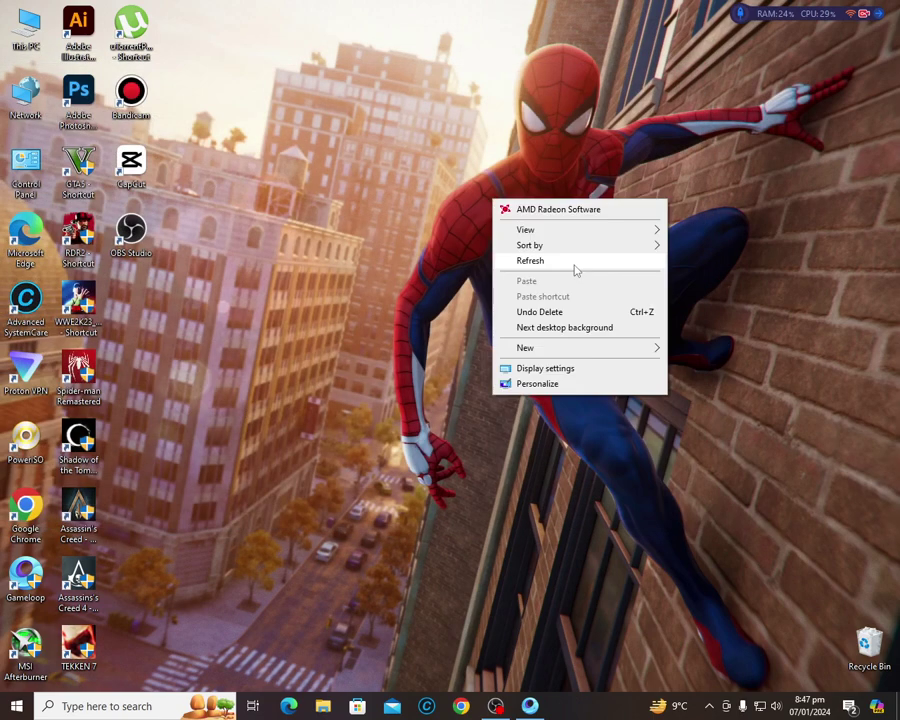
{"action": "left_click", "coordinate": [576, 262]}
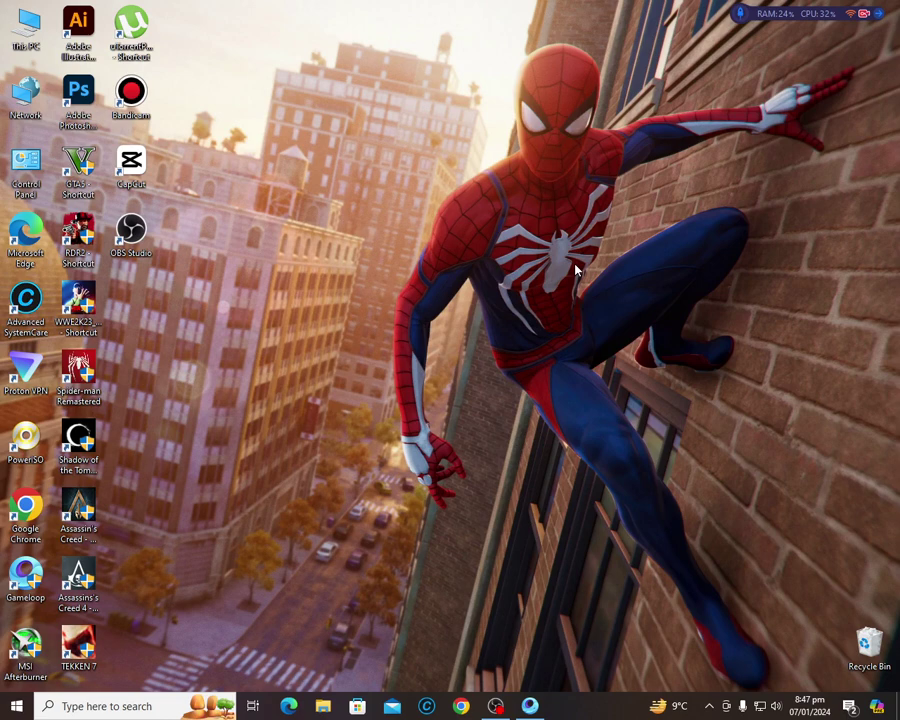
{"action": "right_click", "coordinate": [357, 294]}
{"action": "left_click", "coordinate": [441, 429]}
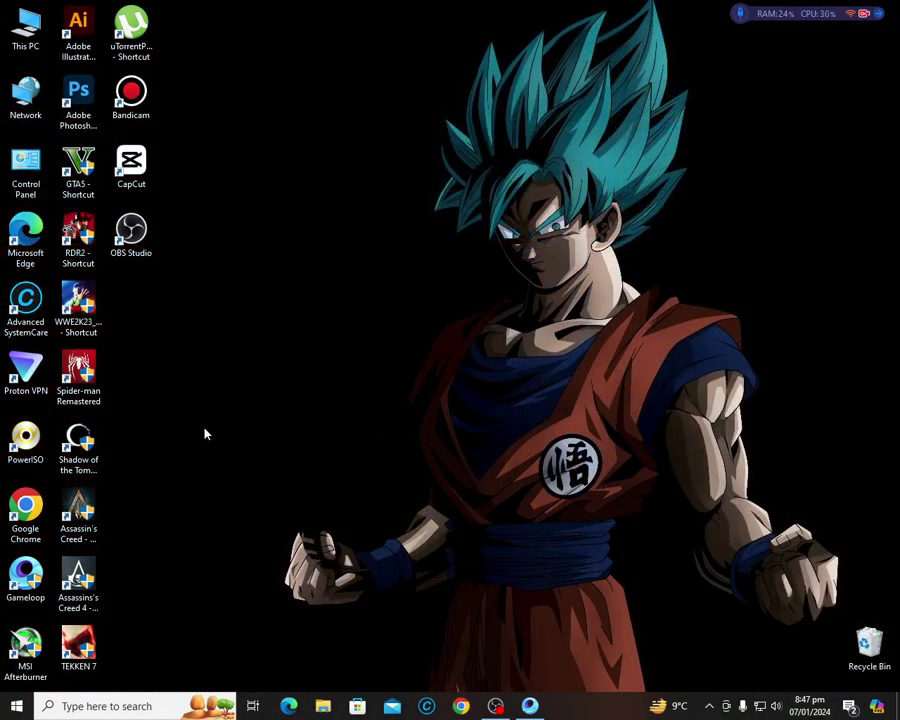
Open the Gameloop desktop shortcut's file location and go to the ui folder inside TxGameAssistant.
{"action": "right_click", "coordinate": [22, 572]}
{"action": "left_click", "coordinate": [72, 228]}
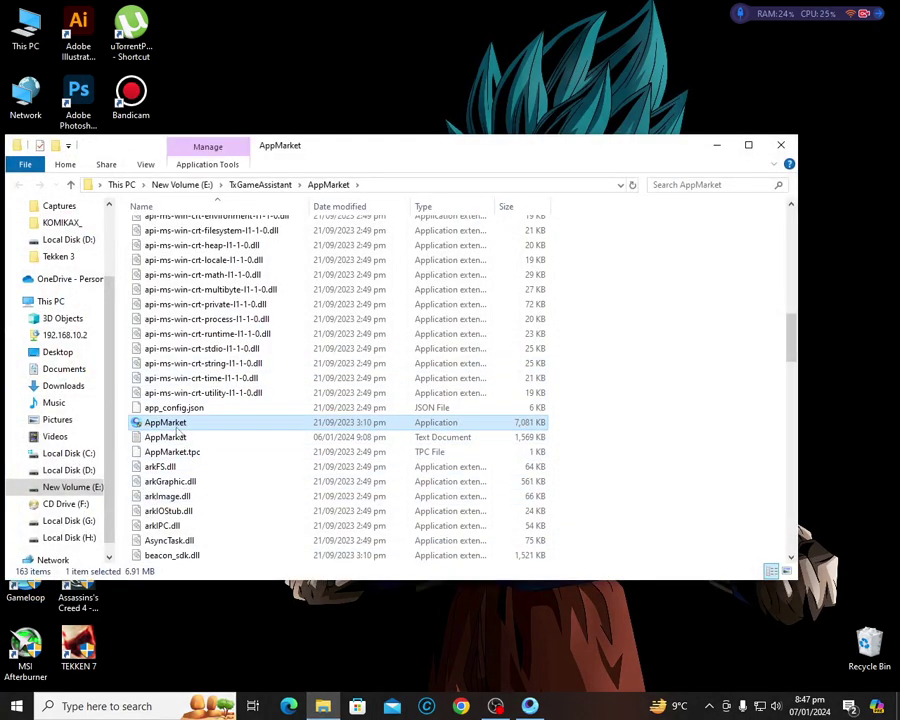
{"action": "left_click", "coordinate": [72, 188]}
{"action": "double_click", "coordinate": [173, 256]}
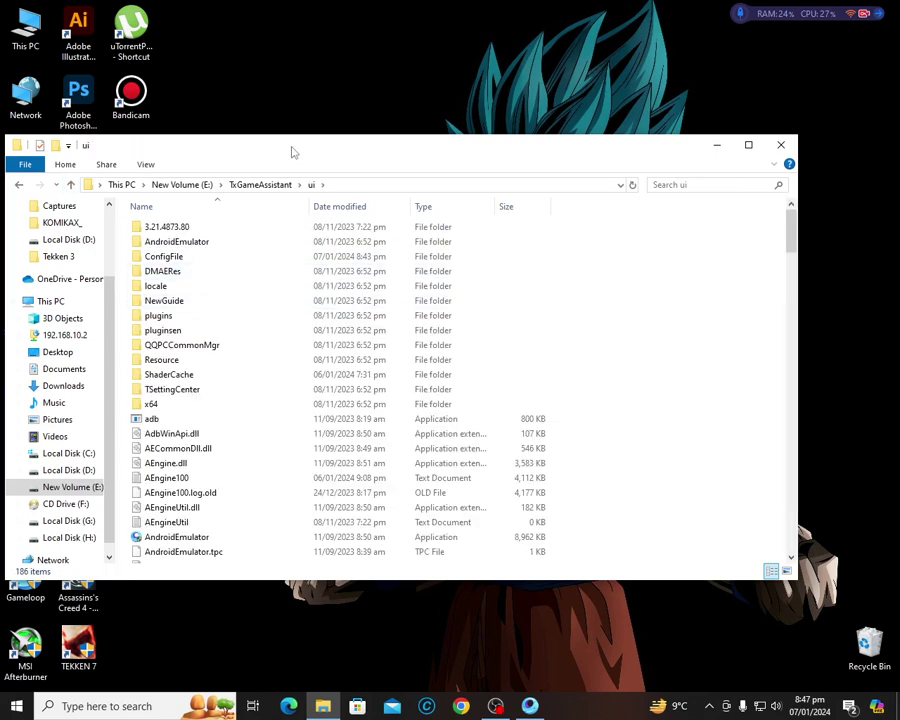
{"action": "left_click_drag", "start_coordinate": [293, 152], "coordinate": [389, 116]}
Open the compatibility settings in the properties of the AndroidEmulatorEx application.
{"action": "scroll", "coordinate": [342, 436], "scroll_direction": "down", "scroll_amount": 3}
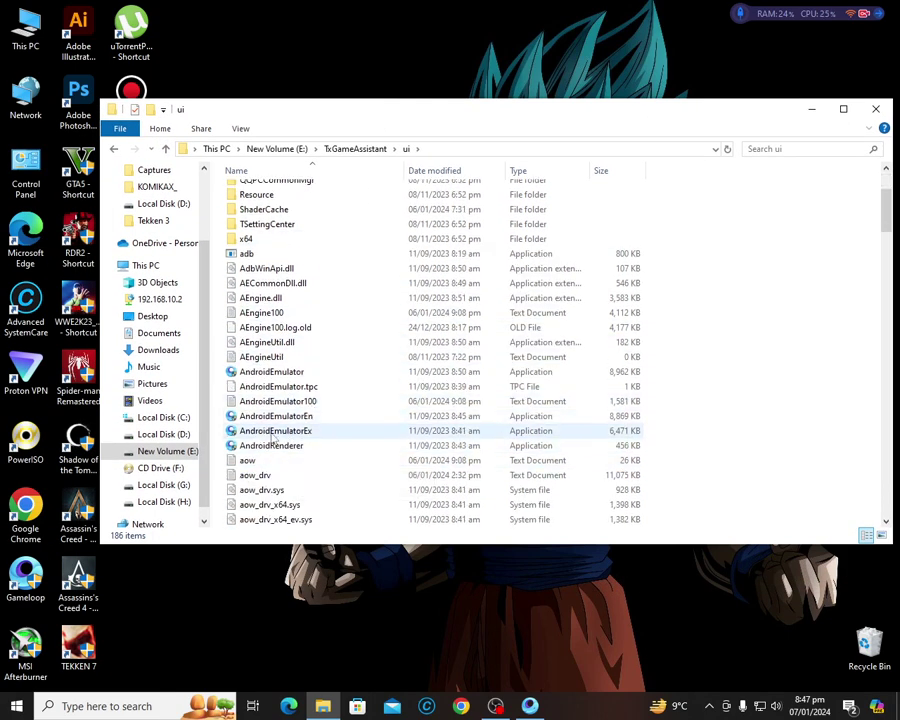
{"action": "left_click", "coordinate": [272, 432]}
{"action": "right_click", "coordinate": [271, 432]}
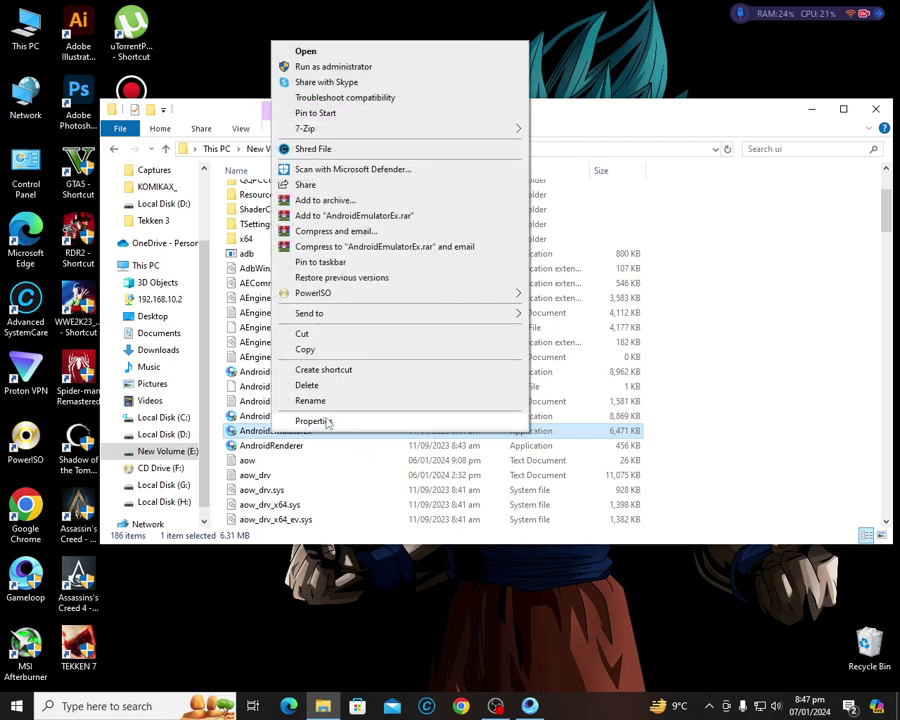
{"action": "left_click", "coordinate": [313, 421]}
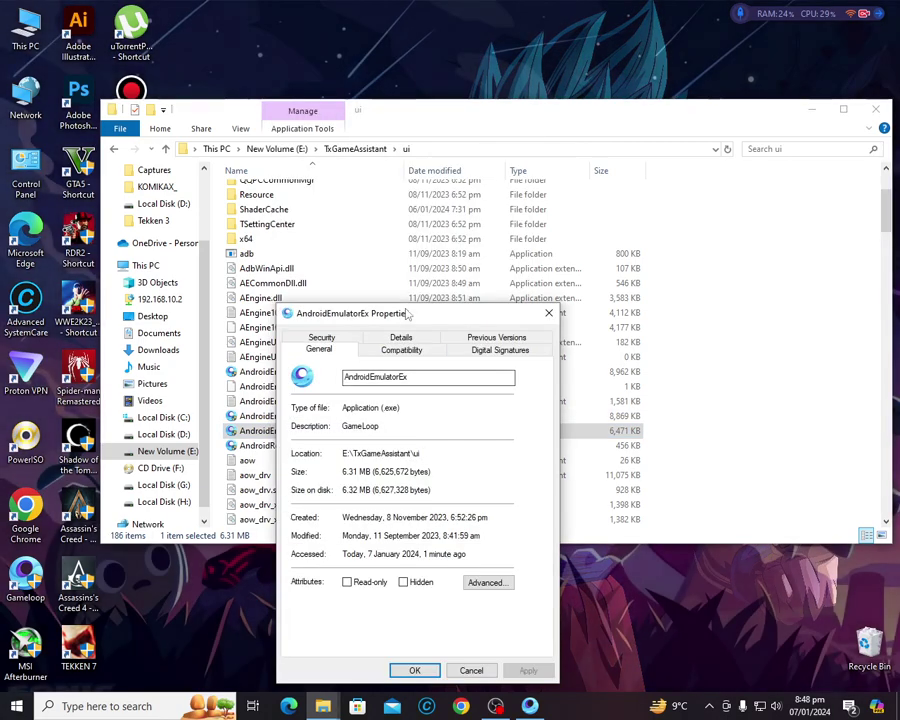
{"action": "left_click_drag", "start_coordinate": [405, 316], "coordinate": [357, 220]}
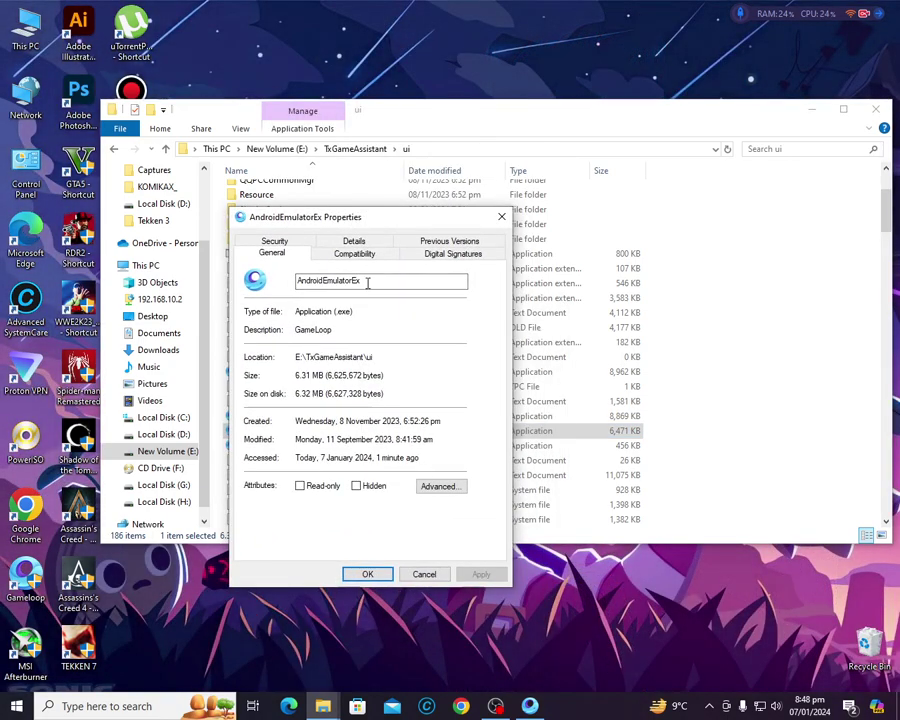
{"action": "left_click", "coordinate": [354, 253]}
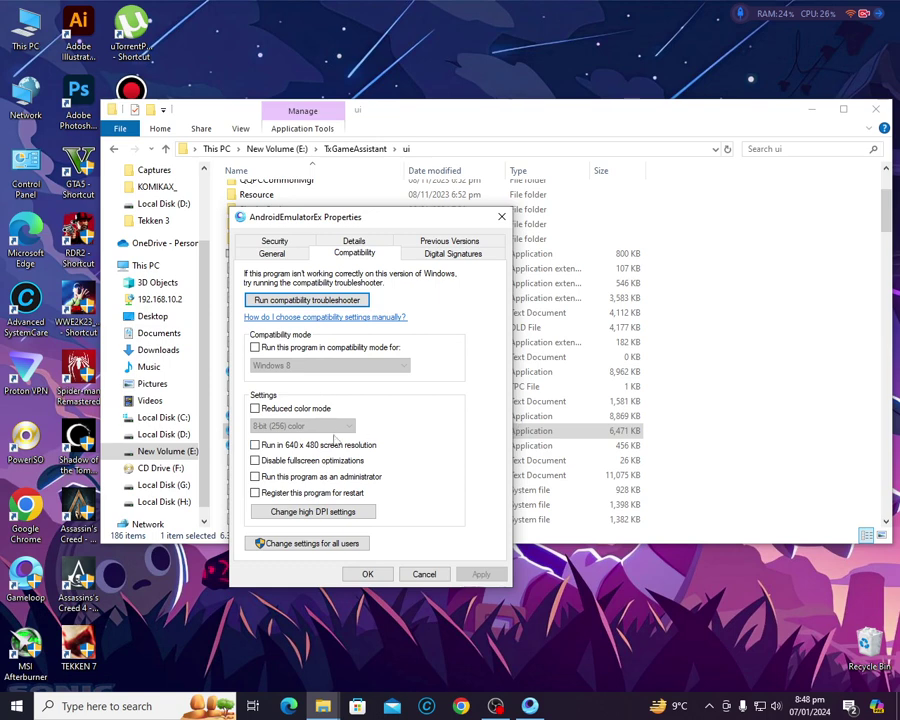
Enable the Program DPI scaling fix and override high DPI scaling performed by Application for AndroidEmulatorEx, and apply the properties.
{"action": "left_click", "coordinate": [312, 511]}
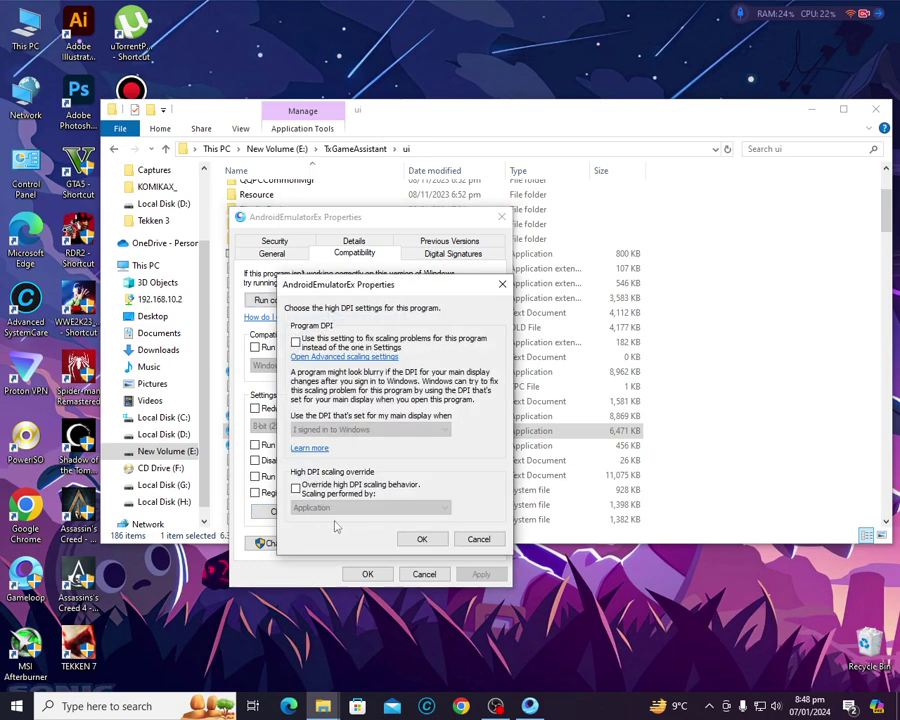
{"action": "left_click_drag", "start_coordinate": [358, 285], "coordinate": [360, 256]}
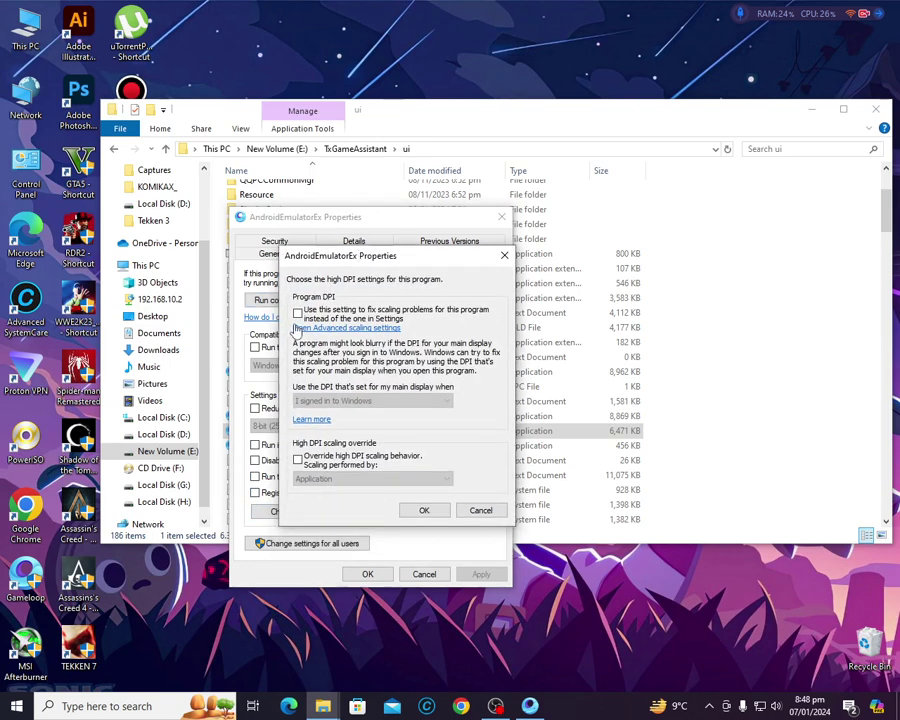
{"action": "left_click", "coordinate": [297, 314]}
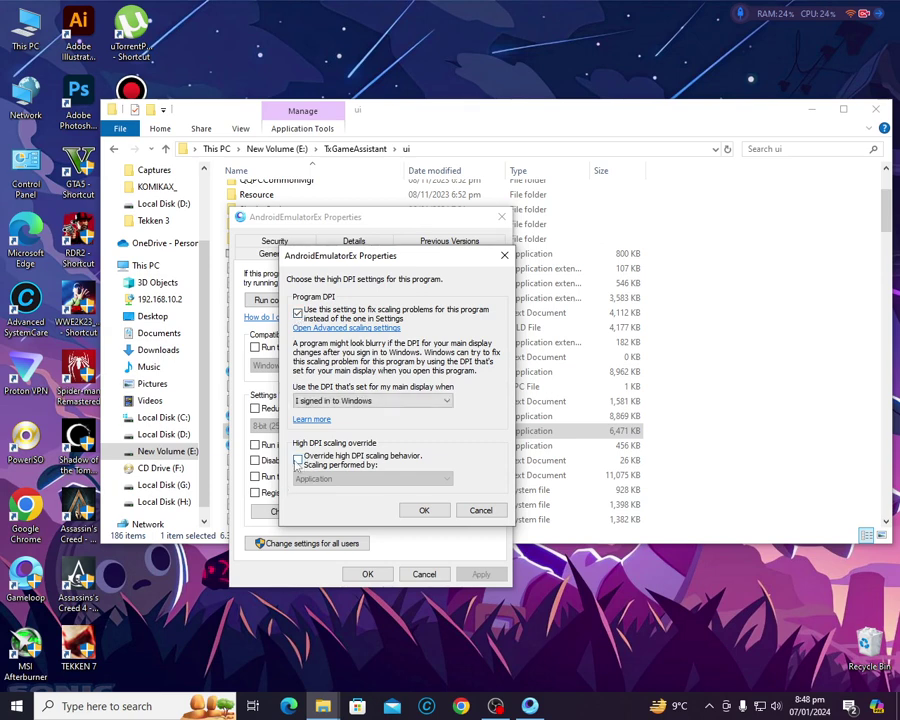
{"action": "left_click", "coordinate": [297, 460]}
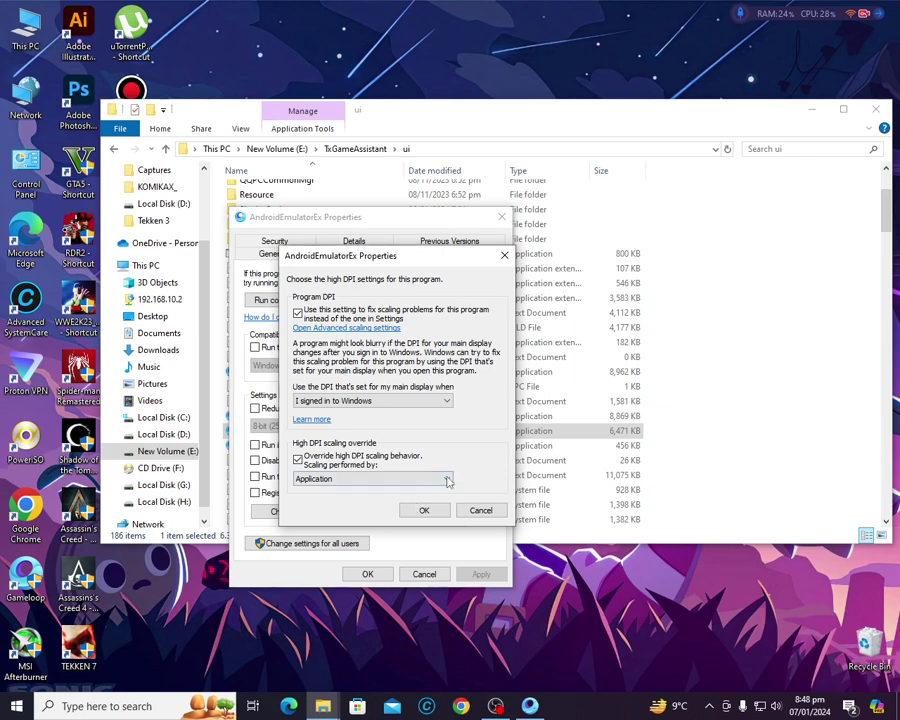
{"action": "left_click", "coordinate": [448, 481]}
{"action": "left_click", "coordinate": [448, 481]}
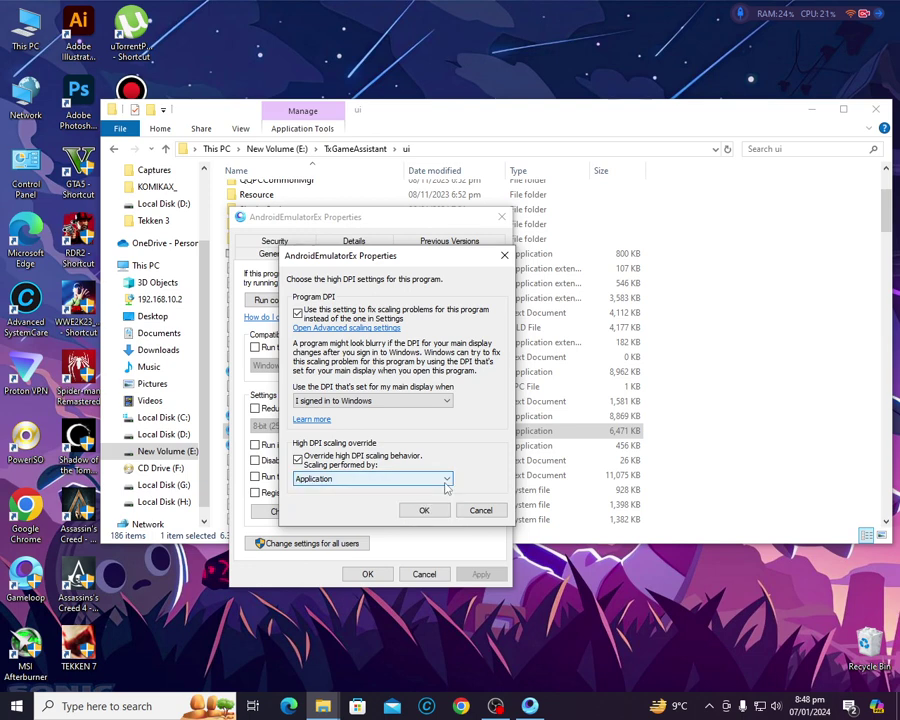
{"action": "left_click", "coordinate": [422, 510]}
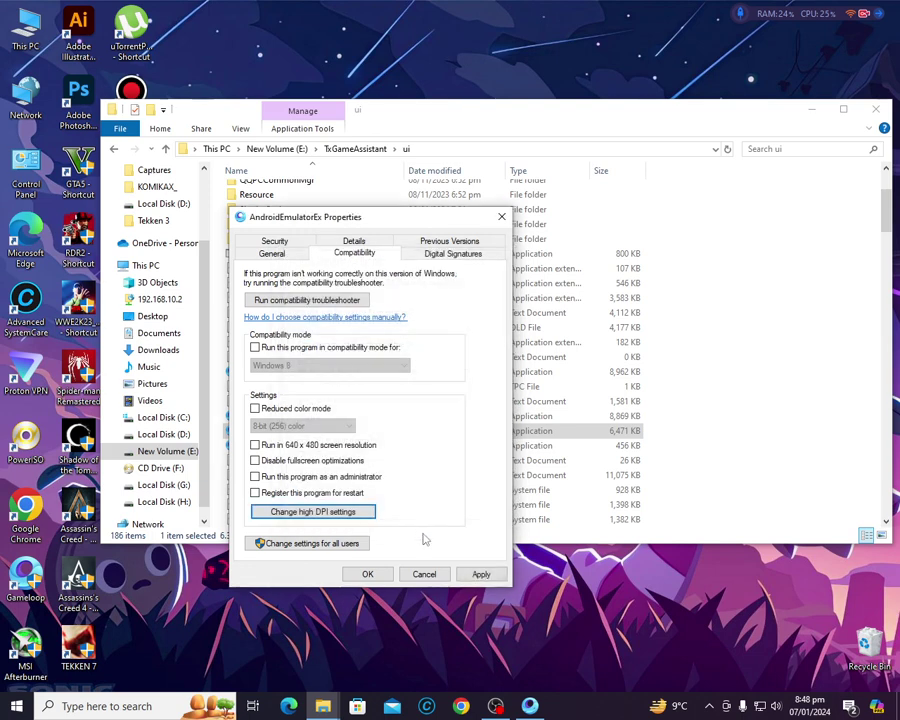
{"action": "left_click", "coordinate": [481, 574]}
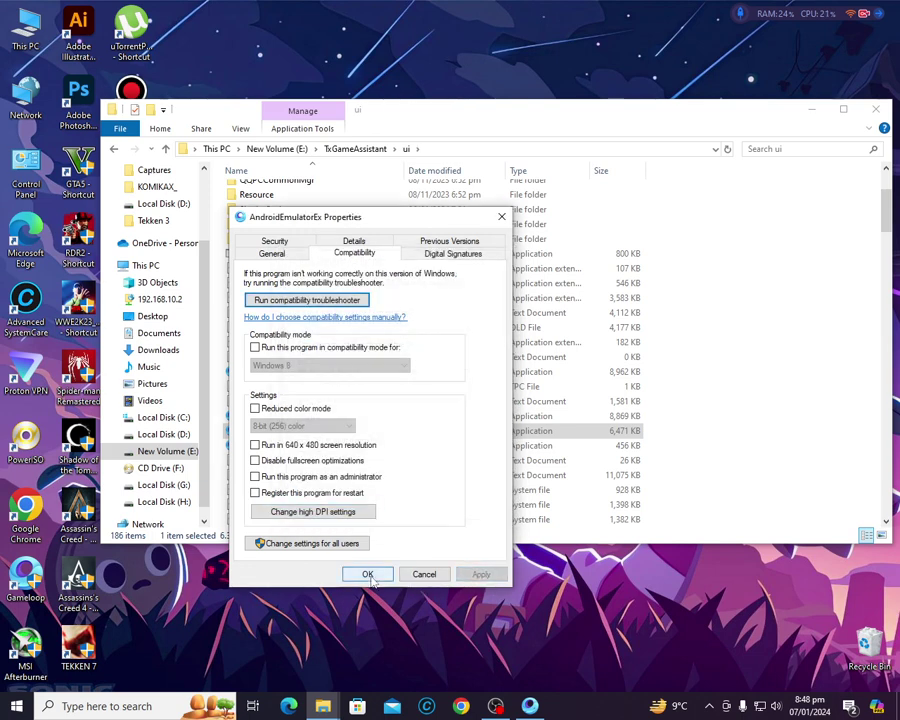
{"action": "left_click", "coordinate": [368, 578]}
{"action": "left_click", "coordinate": [368, 578]}
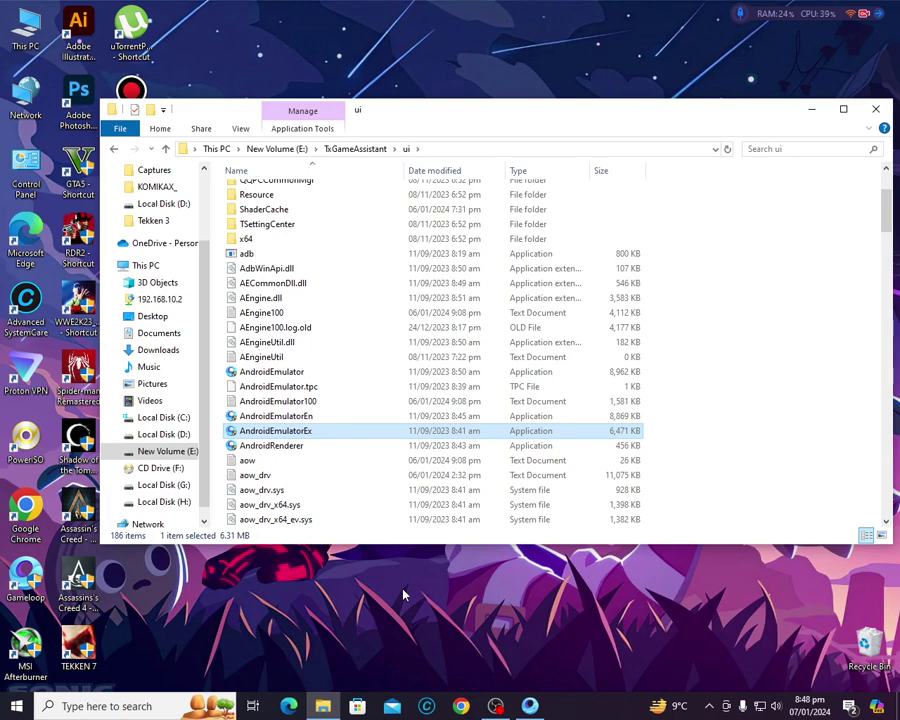
Minimize the ui folder window and refresh the desktop.
{"action": "left_click", "coordinate": [812, 111]}
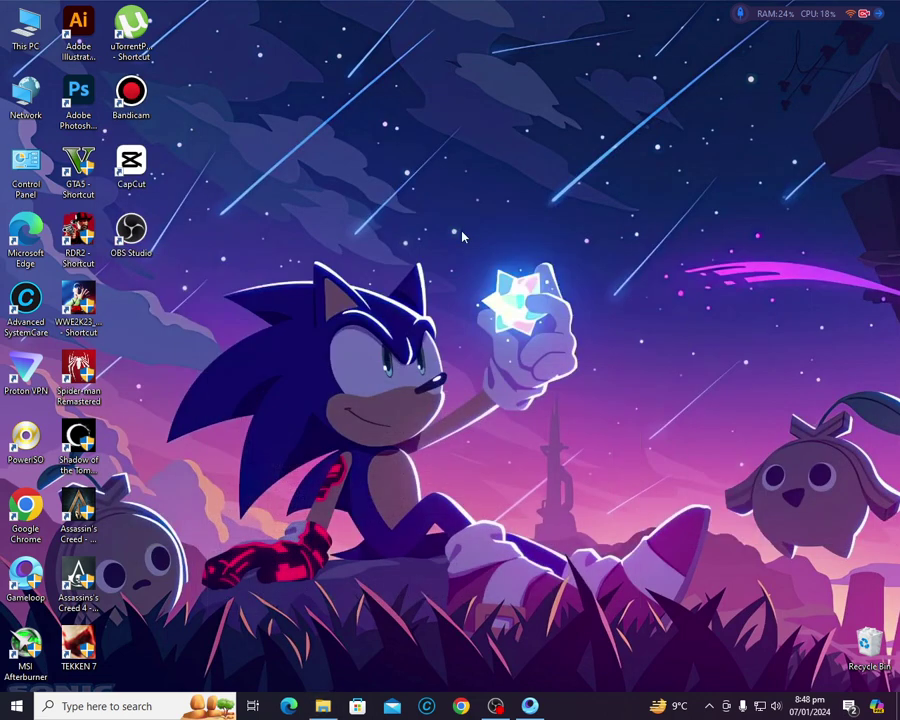
{"action": "right_click", "coordinate": [458, 235]}
{"action": "left_click", "coordinate": [550, 299]}
{"action": "right_click", "coordinate": [412, 455]}
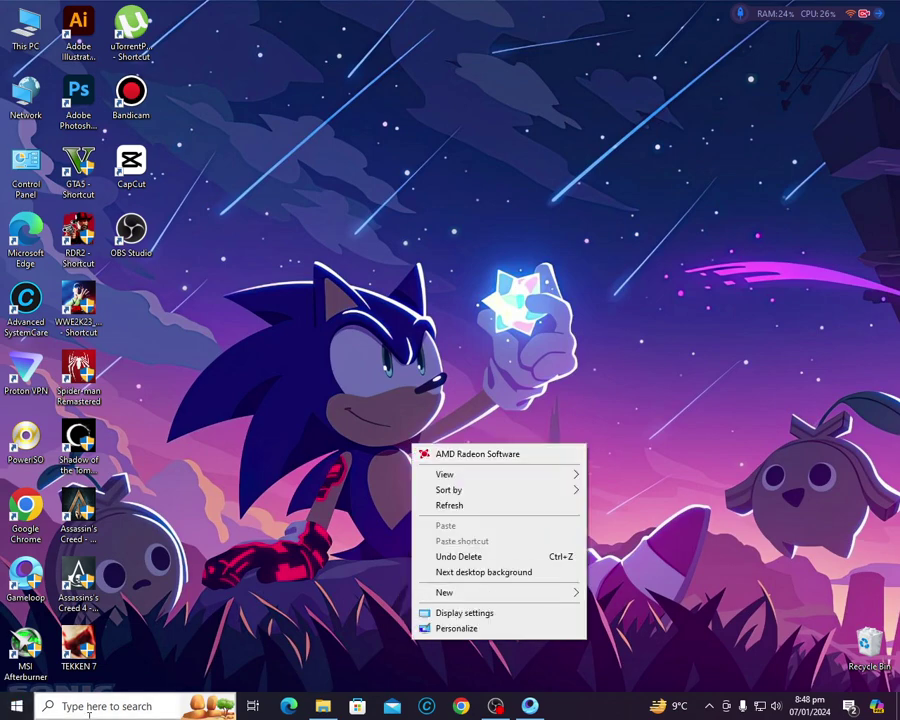
Search Windows for mouse, open Mouse settings and bring up the additional mouse options.
{"action": "key", "text": "super"}
{"action": "type", "text": "mo"}
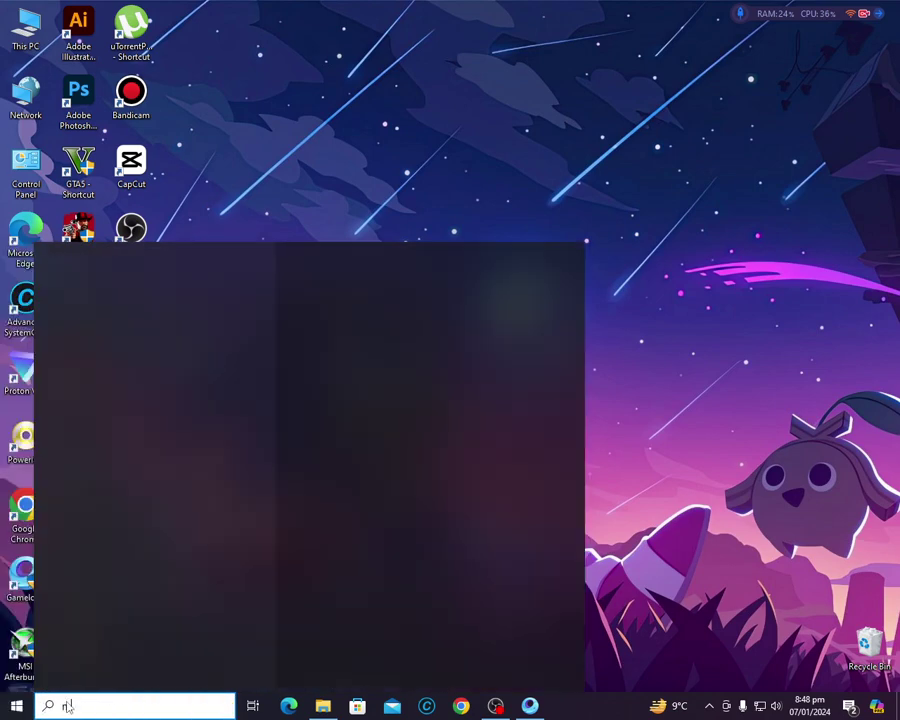
{"action": "type", "text": "use"}
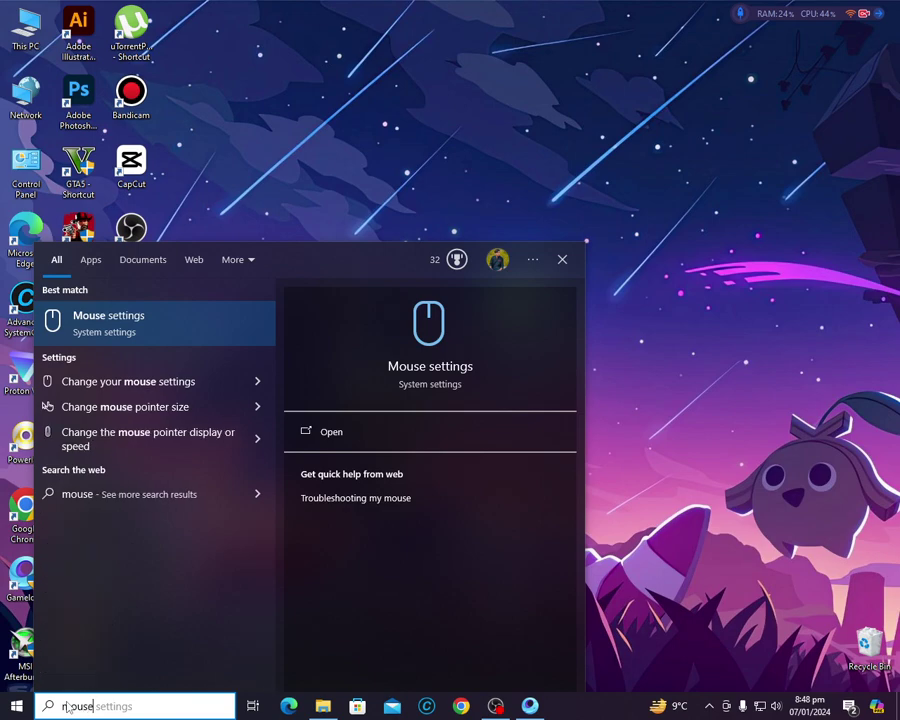
{"action": "left_click", "coordinate": [149, 321]}
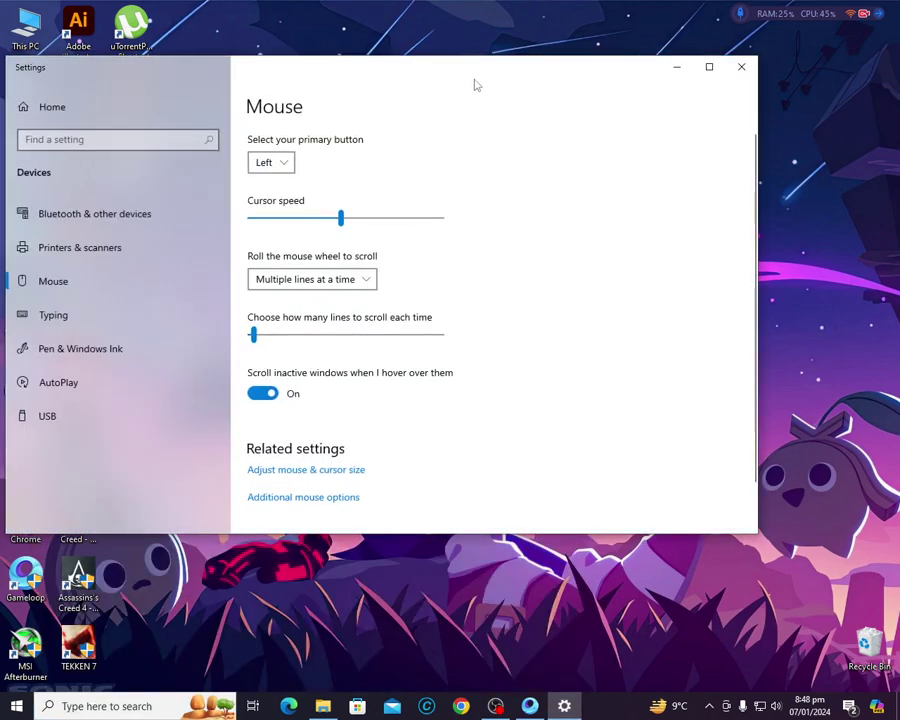
{"action": "left_click_drag", "start_coordinate": [399, 73], "coordinate": [505, 63]}
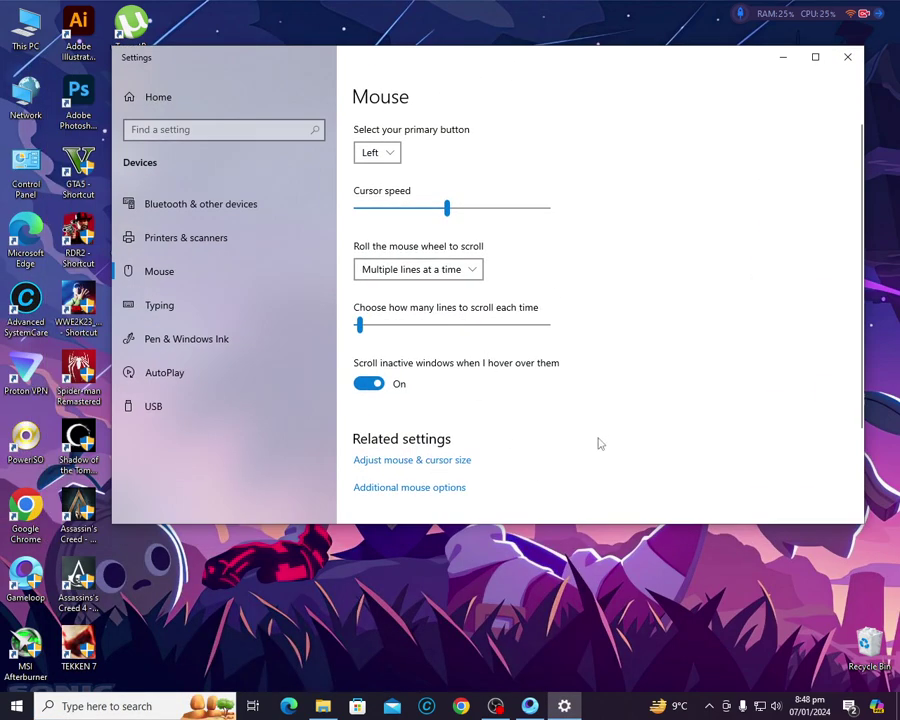
{"action": "left_click", "coordinate": [421, 488]}
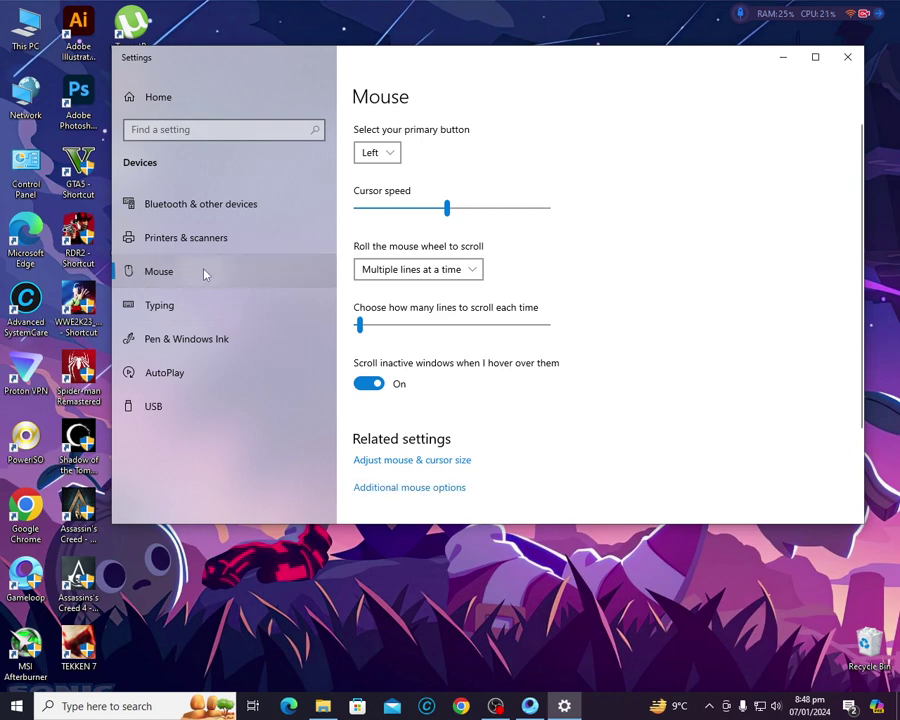
{"action": "left_click", "coordinate": [408, 490]}
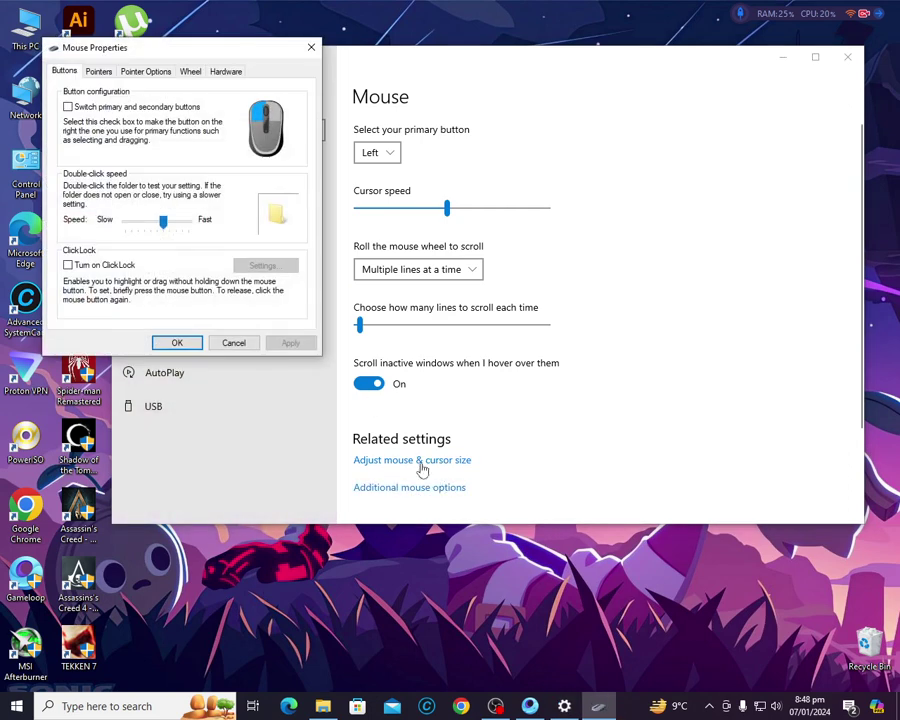
Make sure Enhance pointer precision is turned off in the pointer options, and apply the mouse properties.
{"action": "left_click", "coordinate": [98, 71]}
{"action": "left_click_drag", "start_coordinate": [125, 50], "coordinate": [187, 53]}
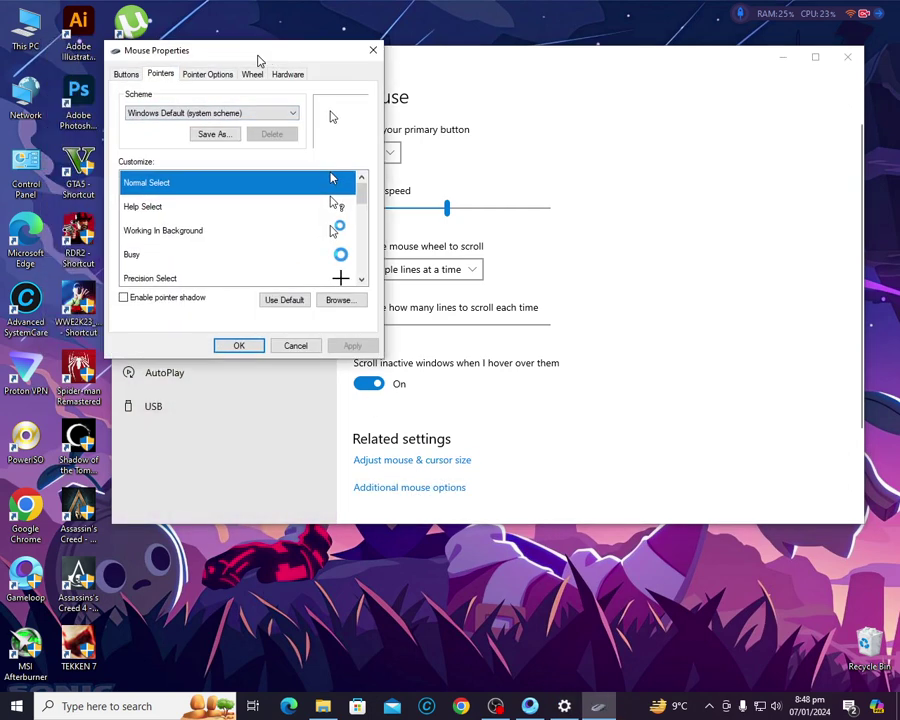
{"action": "left_click", "coordinate": [208, 74]}
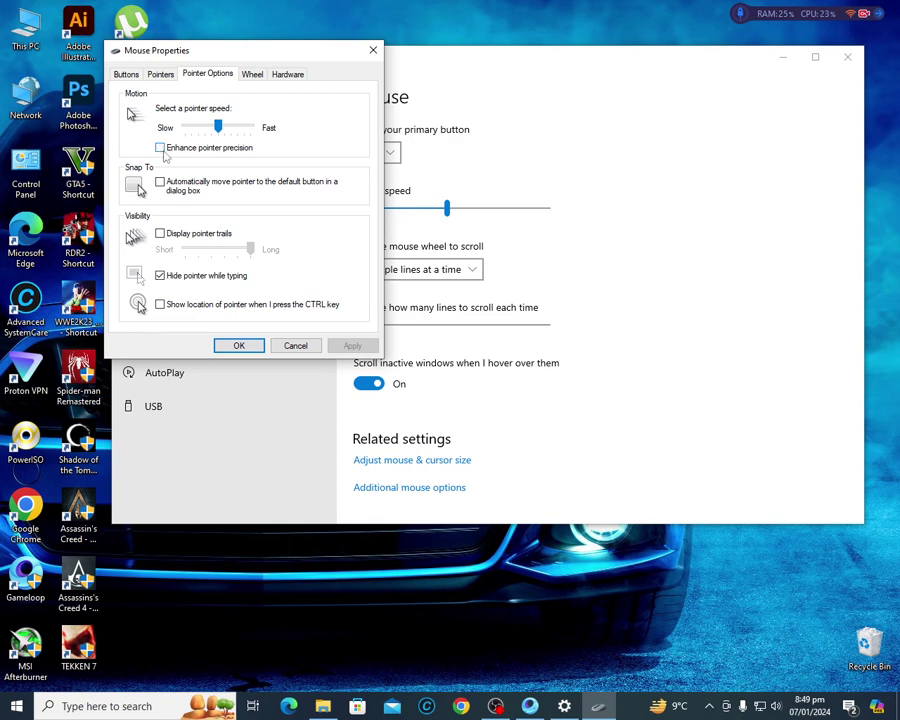
{"action": "left_click", "coordinate": [160, 148]}
{"action": "left_click", "coordinate": [160, 148]}
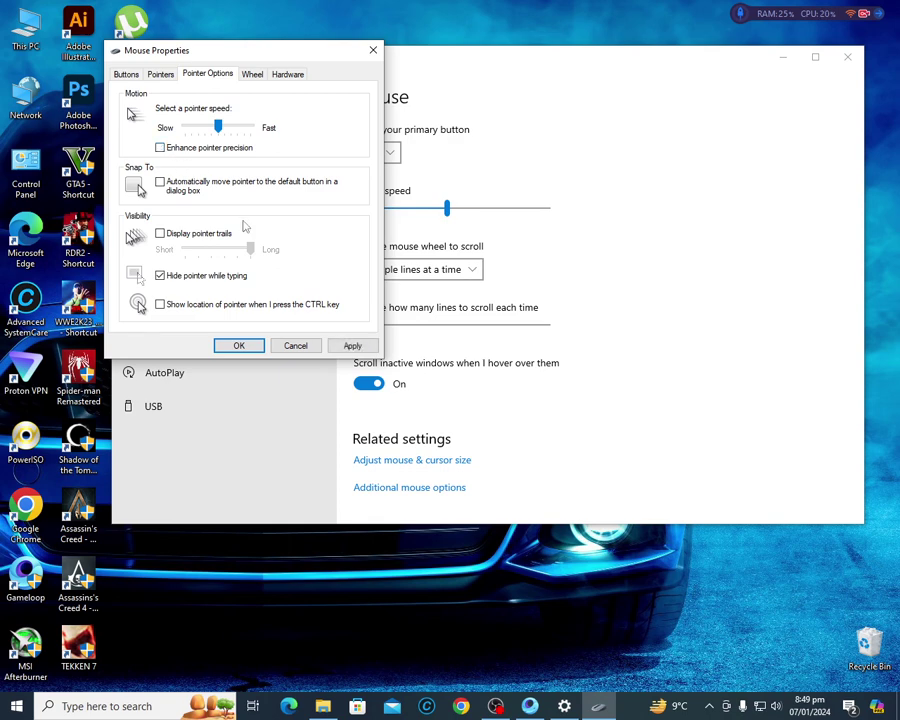
{"action": "left_click", "coordinate": [335, 346]}
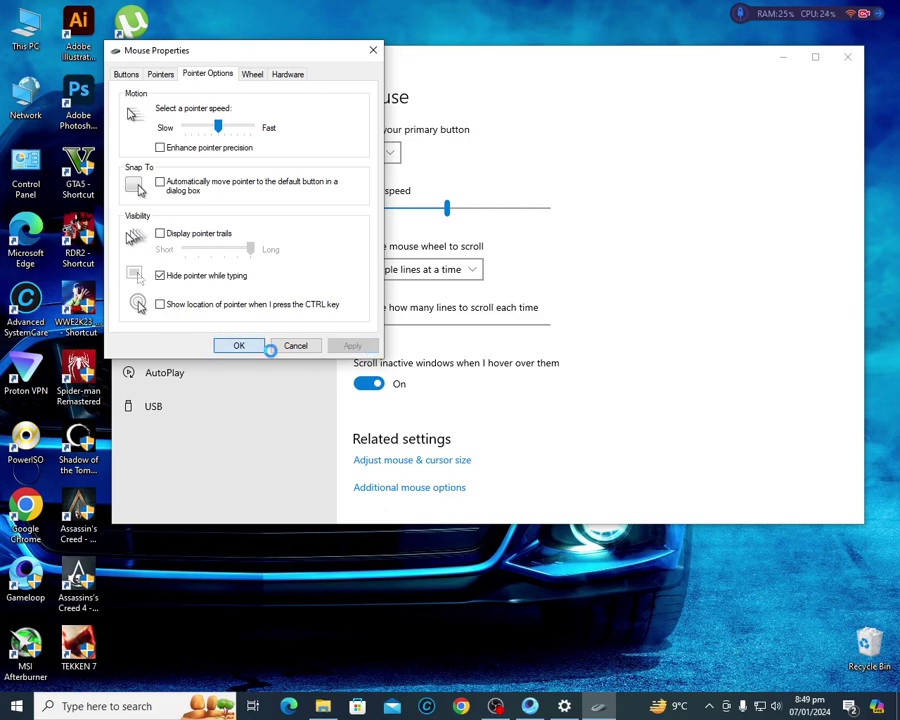
{"action": "left_click", "coordinate": [262, 346]}
Close the Settings window and refresh the desktop.
{"action": "left_click", "coordinate": [847, 56]}
{"action": "right_click", "coordinate": [628, 182]}
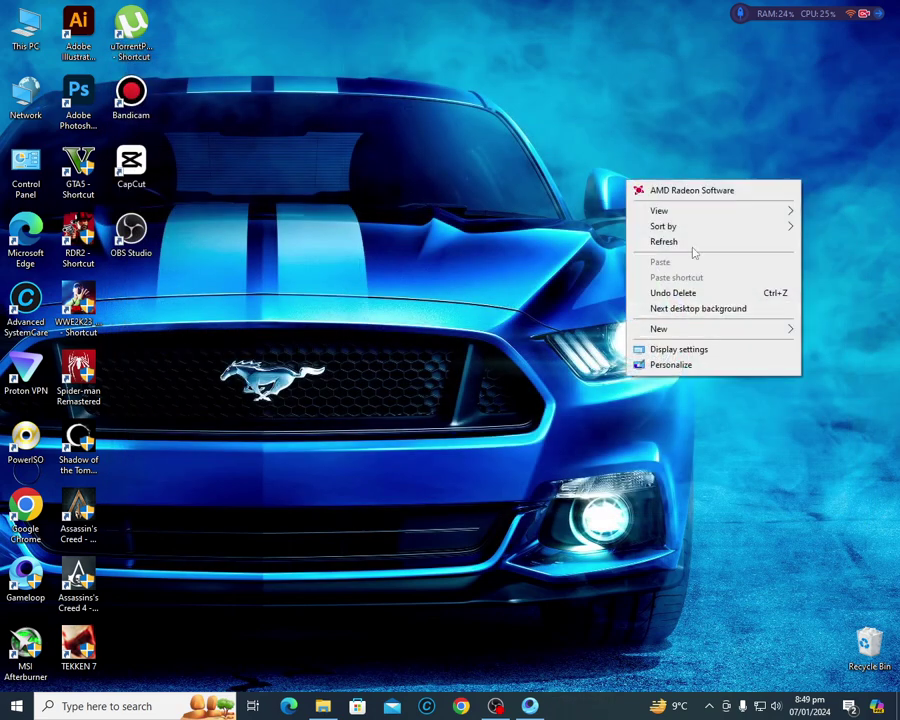
{"action": "left_click", "coordinate": [693, 245]}
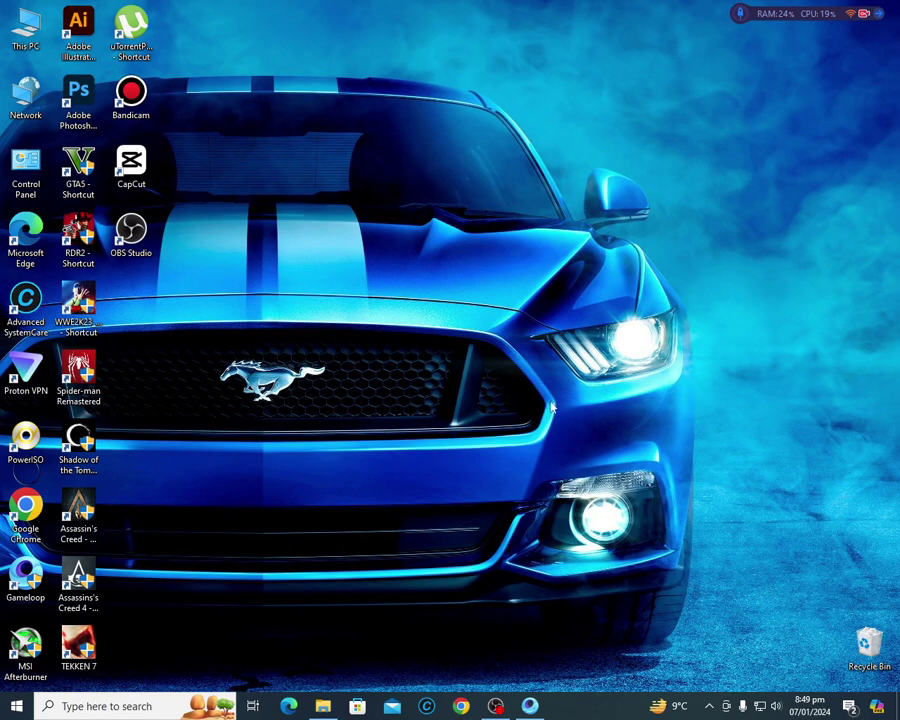
Bring up the GameLoop window and switch to OBS.
{"action": "left_click", "coordinate": [530, 705]}
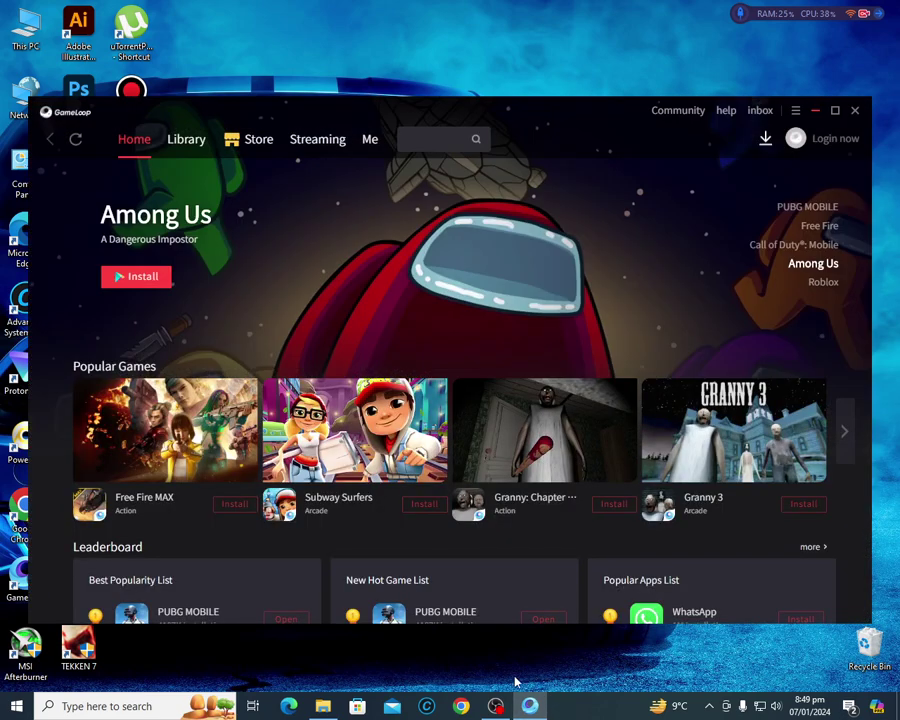
{"action": "mouse_move", "coordinate": [498, 706]}
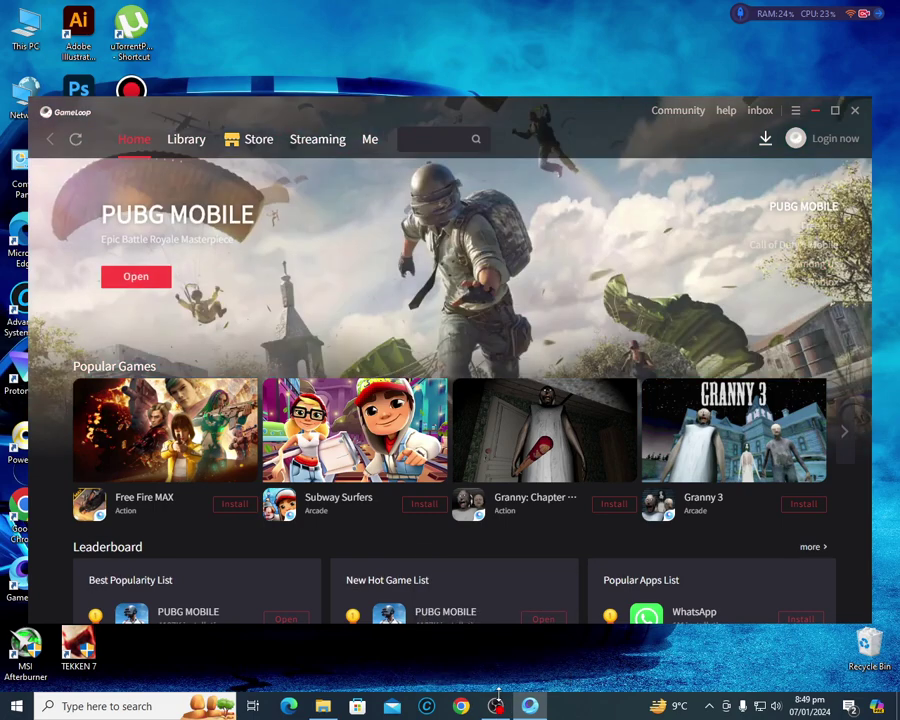
{"action": "left_click", "coordinate": [496, 705]}
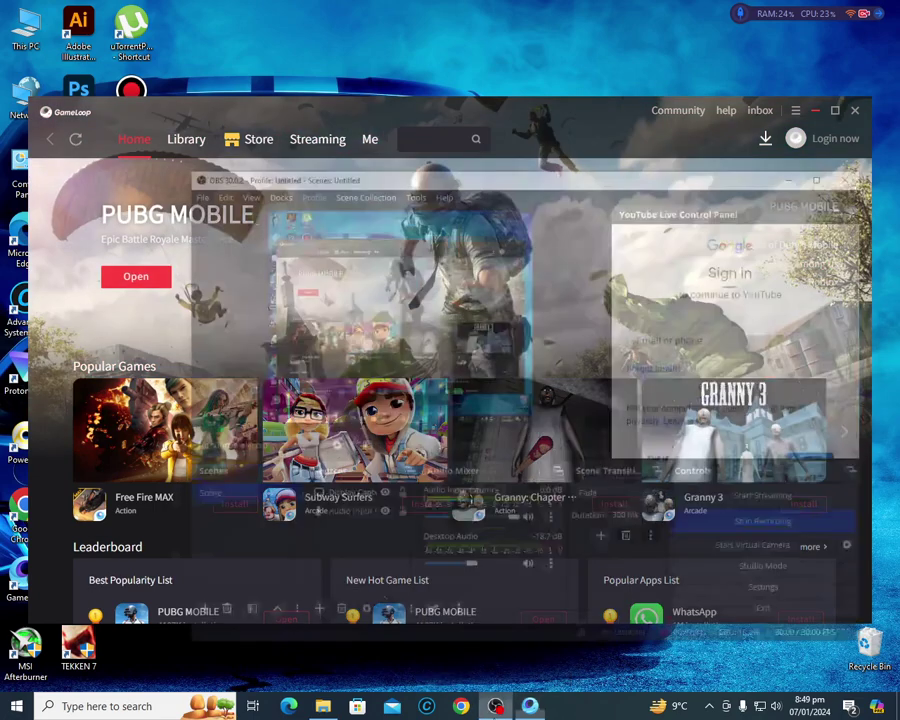